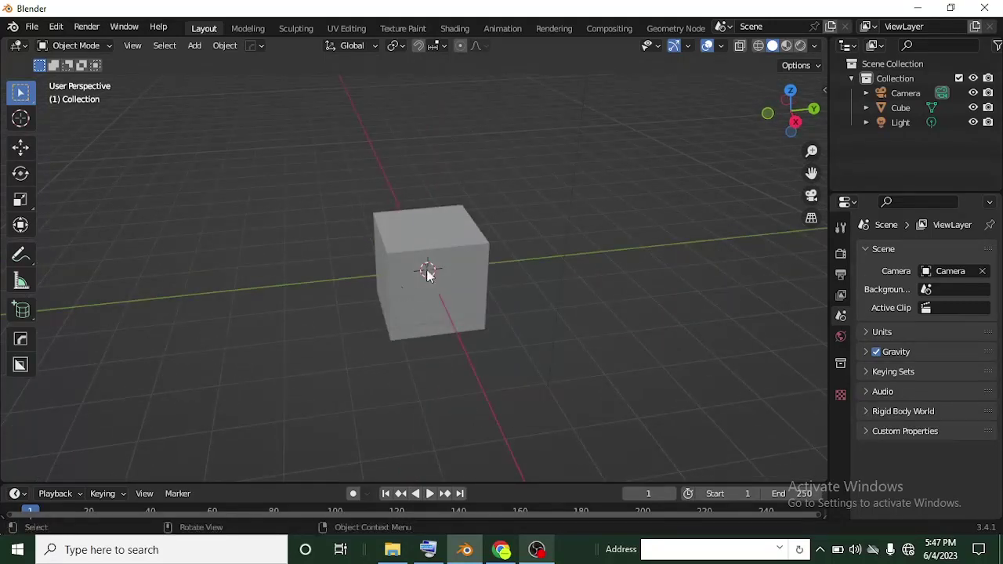
Select the default Cube at location 0 m, rotation 0°, scale 1.000
{"action": "middle_click_drag", "start_coordinate": [432, 286], "coordinate": [493, 337]}
{"action": "scroll", "coordinate": [404, 284], "scroll_direction": "down", "scroll_amount": 3}
{"action": "scroll", "coordinate": [483, 336], "scroll_direction": "up", "scroll_amount": 3}
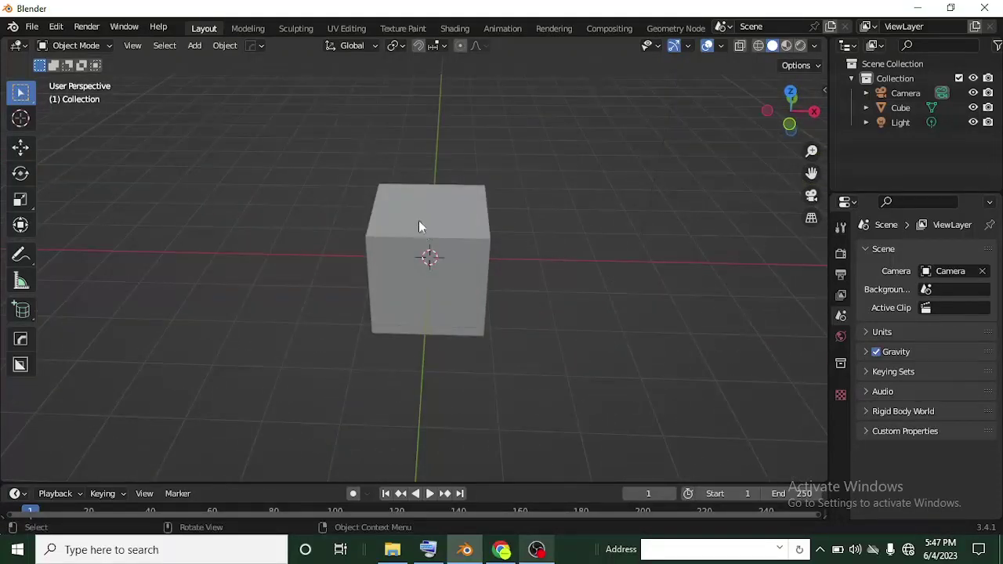
{"action": "left_click", "coordinate": [410, 231]}
{"action": "scroll", "coordinate": [409, 232], "scroll_direction": "down", "scroll_amount": 2}
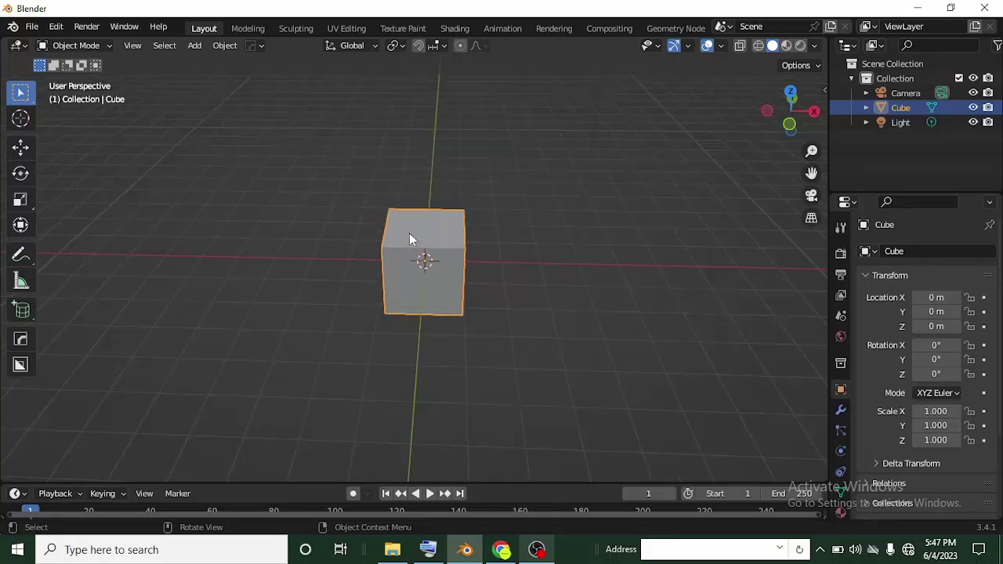
Duplicate the cube and slide the copy to the right along the X axis
{"action": "right_click", "coordinate": [409, 233]}
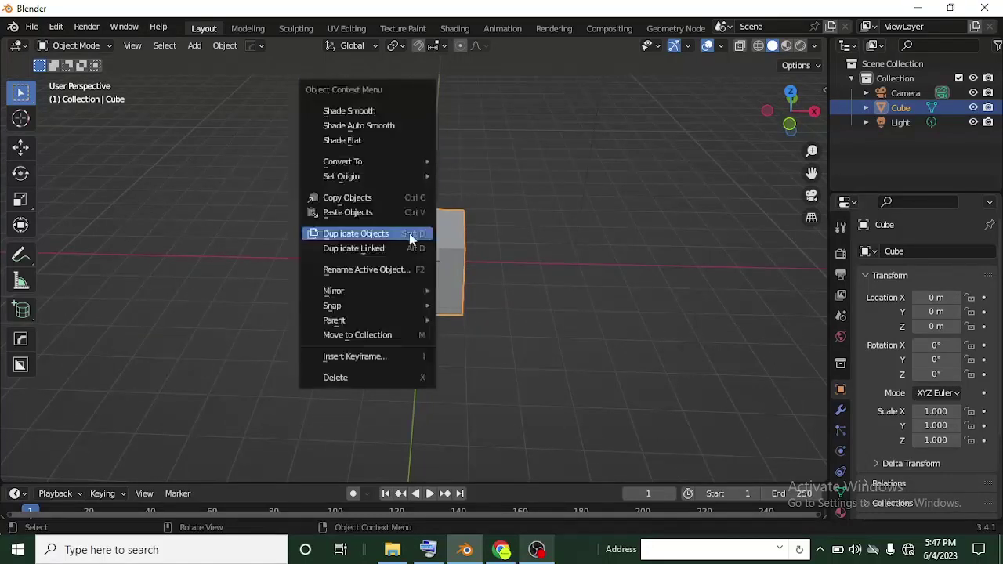
{"action": "left_click", "coordinate": [342, 235]}
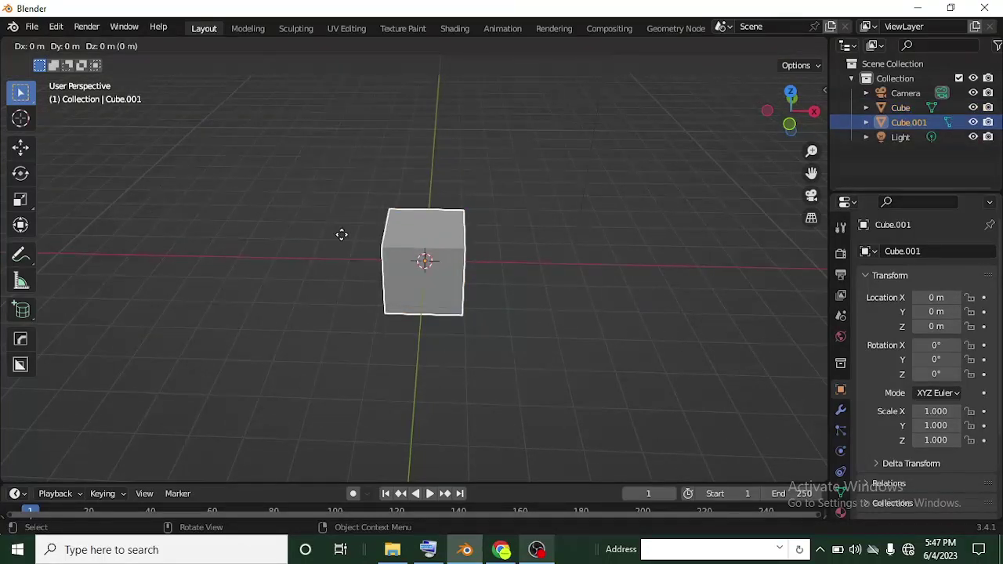
{"action": "key", "text": "x"}
{"action": "left_click", "coordinate": [611, 291]}
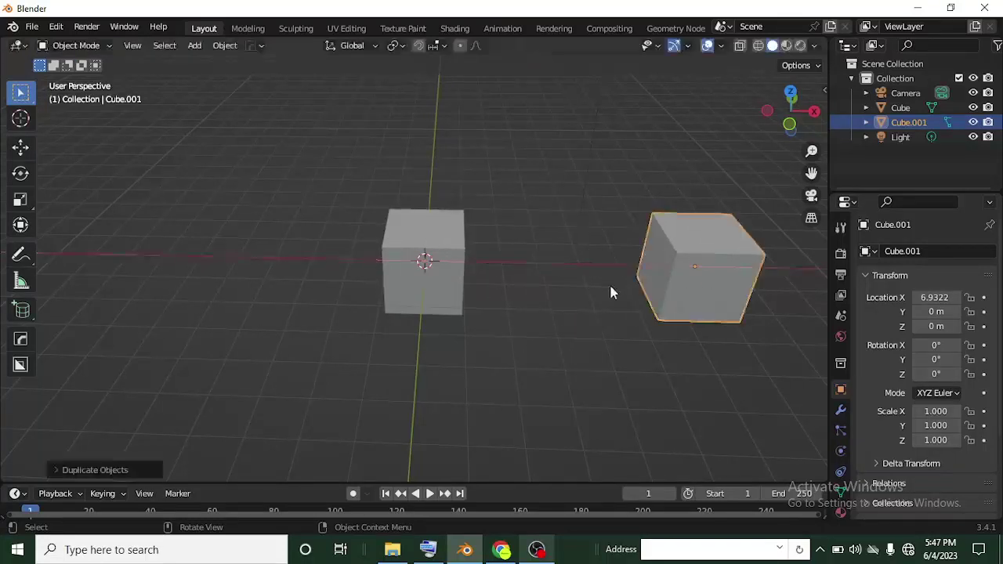
{"action": "scroll", "coordinate": [623, 288], "scroll_direction": "down", "scroll_amount": 1}
{"action": "middle_click_drag", "start_coordinate": [623, 287], "coordinate": [405, 251]}
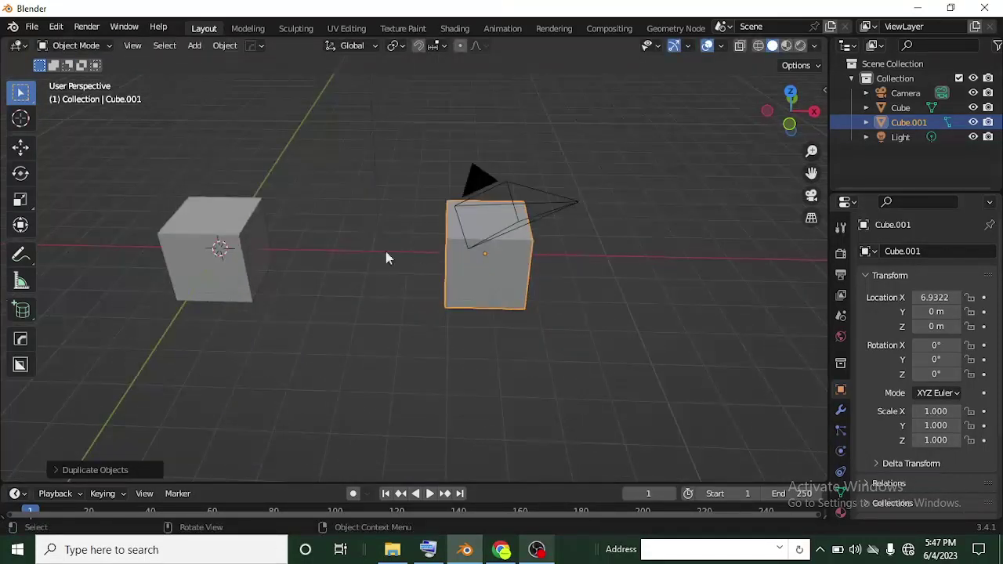
{"action": "middle_click_drag", "start_coordinate": [619, 278], "coordinate": [437, 233]}
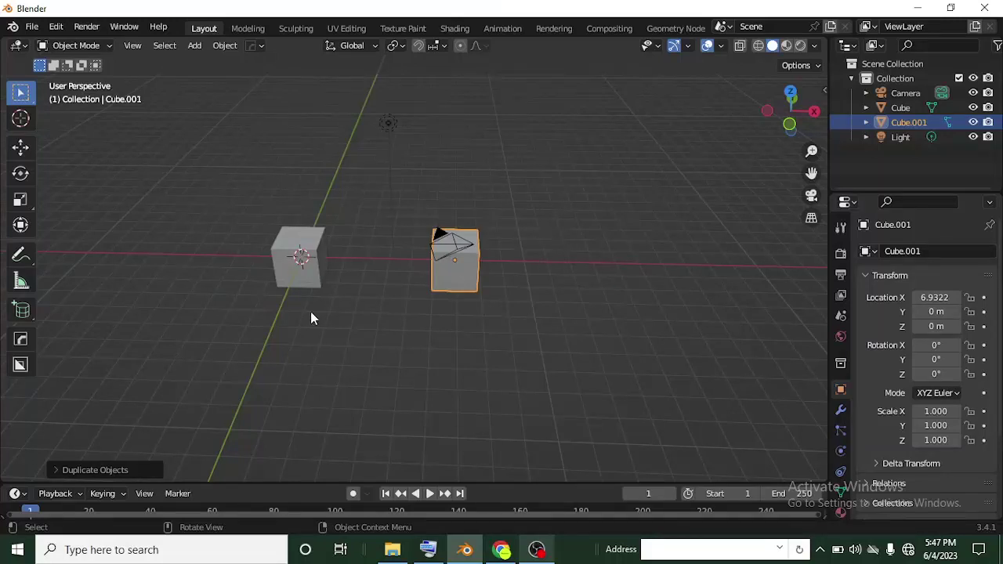
Duplicate the second cube and place the third further along X
{"action": "right_click", "coordinate": [465, 276]}
{"action": "left_click", "coordinate": [465, 276]}
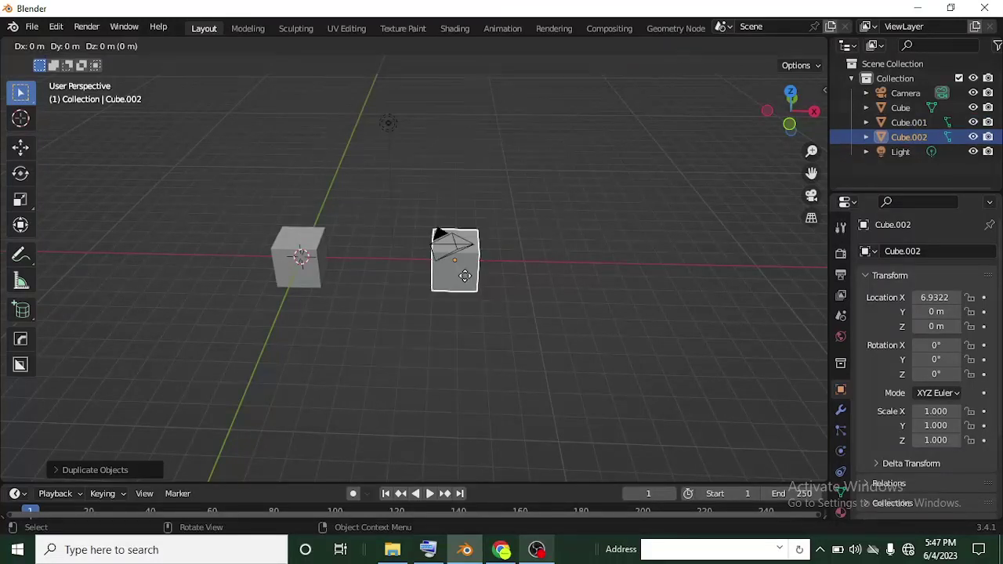
{"action": "key", "text": "x"}
{"action": "left_click", "coordinate": [623, 279]}
{"action": "scroll", "coordinate": [623, 280], "scroll_direction": "up", "scroll_amount": 1}
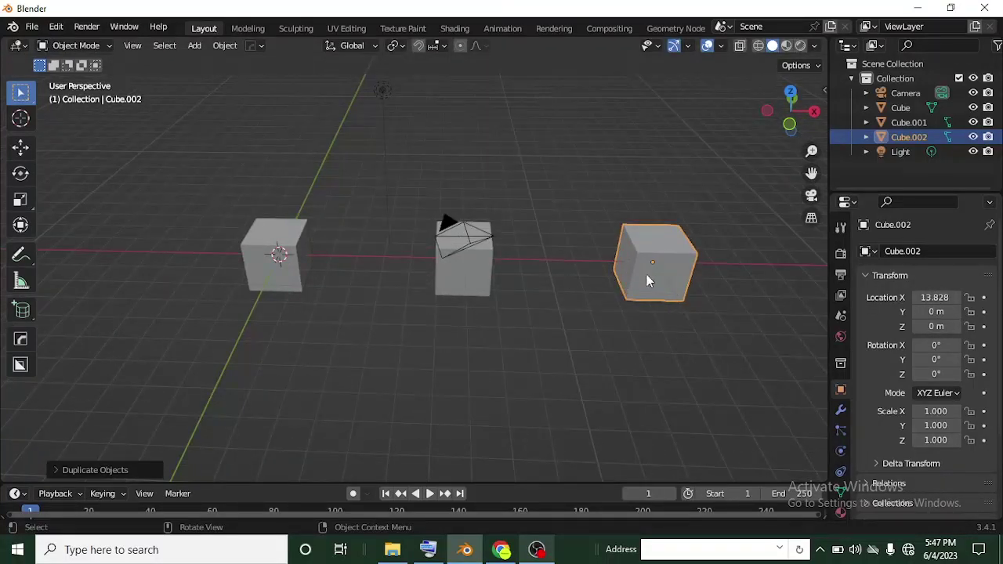
Repeat the duplicate twice for two more cubes, the last at X 27.621 m
{"action": "left_click", "coordinate": [646, 275]}
{"action": "key", "text": "shift"}
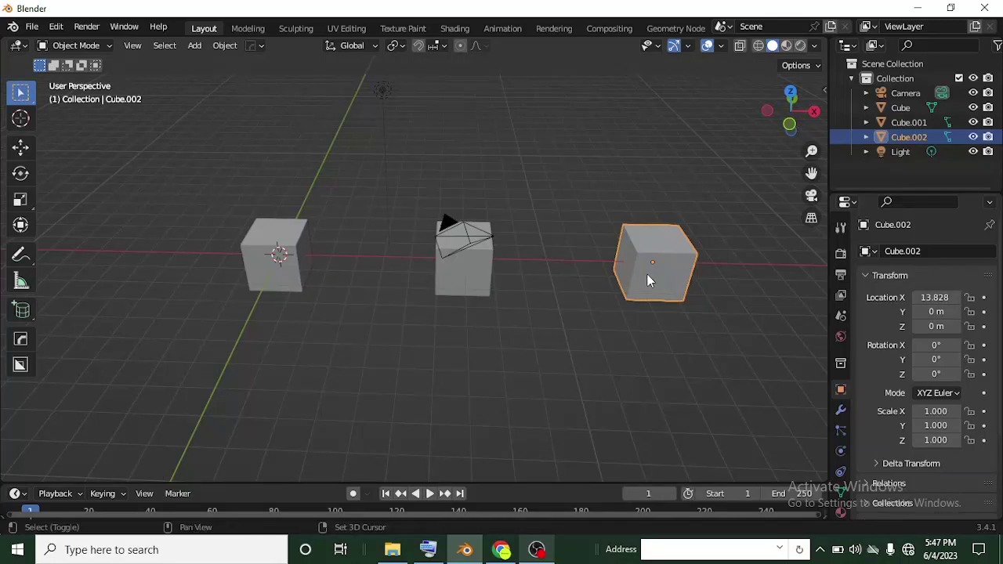
{"action": "key", "text": "shift+r"}
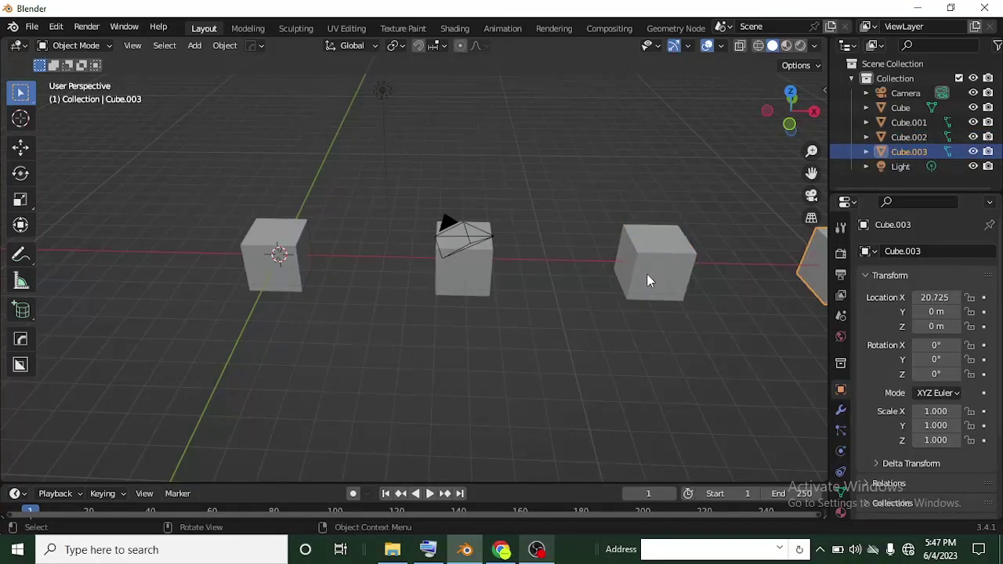
{"action": "scroll", "coordinate": [647, 281], "scroll_direction": "down", "scroll_amount": 1}
{"action": "key", "text": "shift+r"}
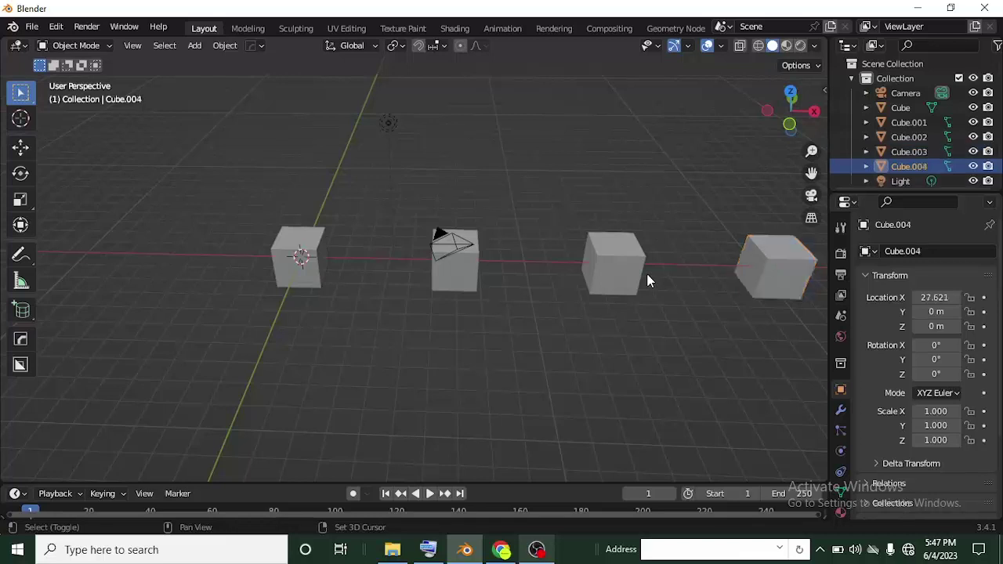
{"action": "scroll", "coordinate": [532, 253], "scroll_direction": "down", "scroll_amount": 3}
{"action": "middle_click_drag", "start_coordinate": [533, 254], "coordinate": [373, 261], "text": "shift"}
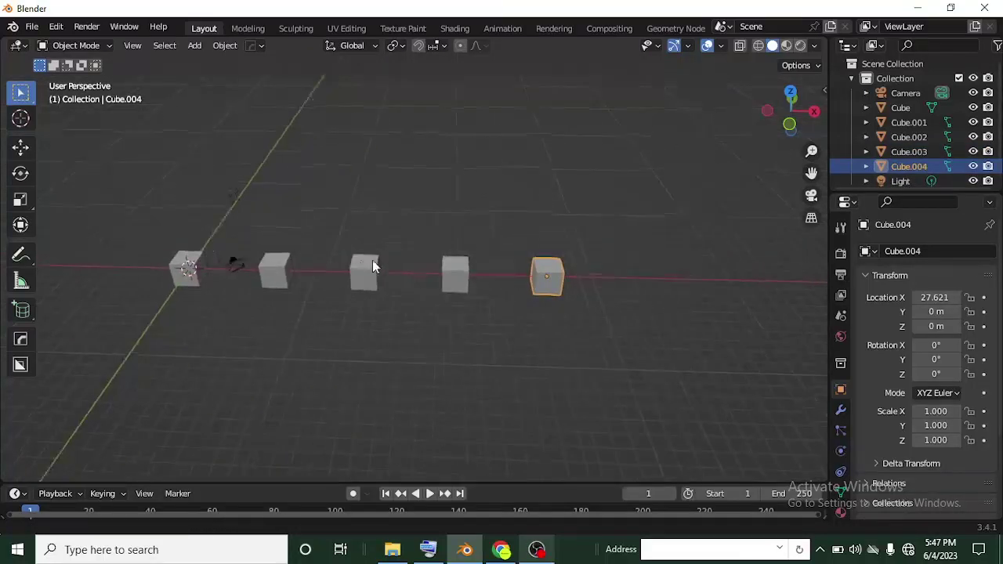
{"action": "scroll", "coordinate": [372, 261], "scroll_direction": "up", "scroll_amount": 1}
{"action": "middle_click_drag", "start_coordinate": [611, 285], "coordinate": [604, 293]}
{"action": "scroll", "coordinate": [604, 293], "scroll_direction": "up", "scroll_amount": 3}
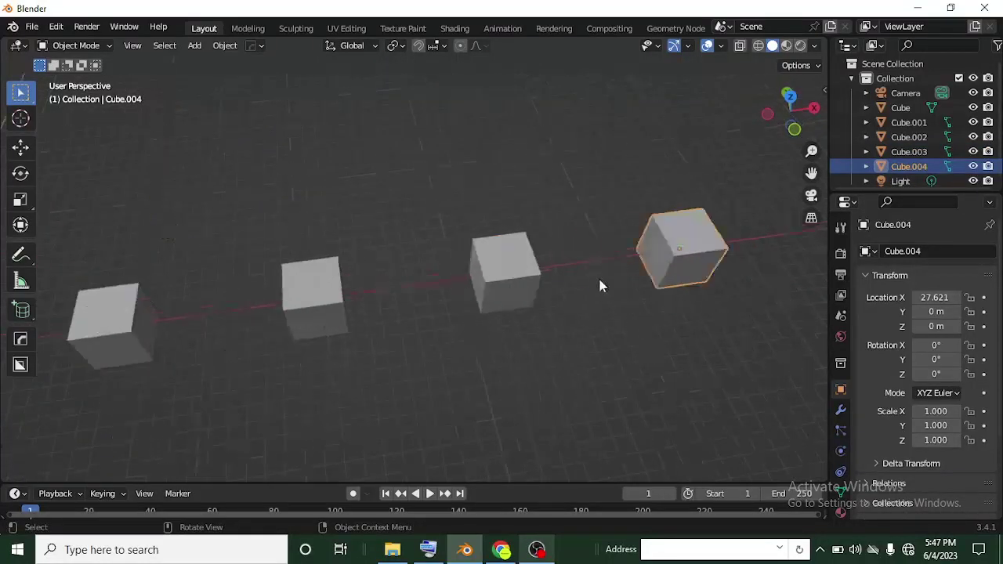
Duplicate the end cube twice along Y, placing Cube.005 and Cube.006 at Y 19.976 m
{"action": "right_click", "coordinate": [699, 273]}
{"action": "left_click", "coordinate": [698, 274]}
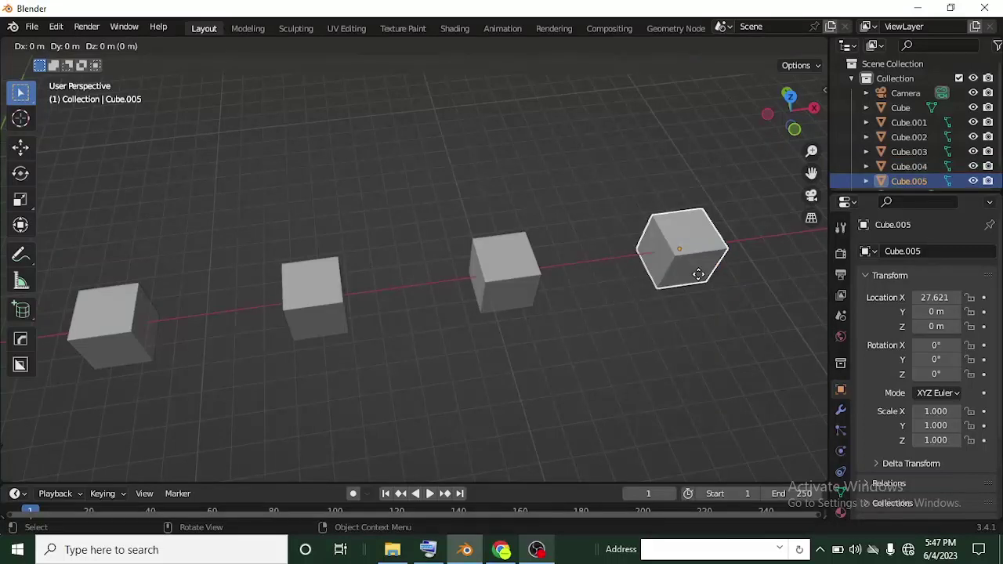
{"action": "key", "text": "y"}
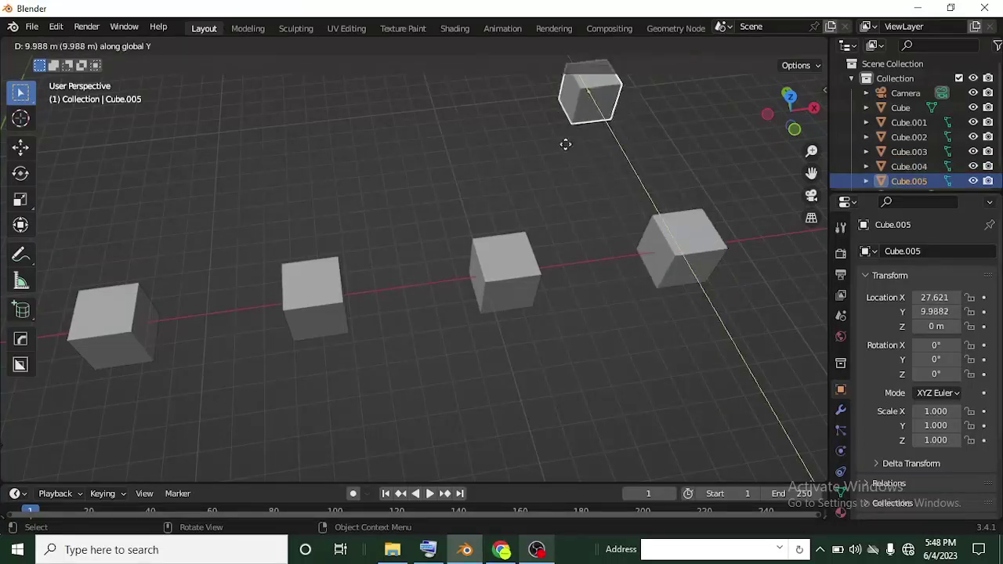
{"action": "left_click", "coordinate": [566, 149]}
{"action": "scroll", "coordinate": [567, 150], "scroll_direction": "down", "scroll_amount": 2}
{"action": "scroll", "coordinate": [568, 160], "scroll_direction": "down", "scroll_amount": 1}
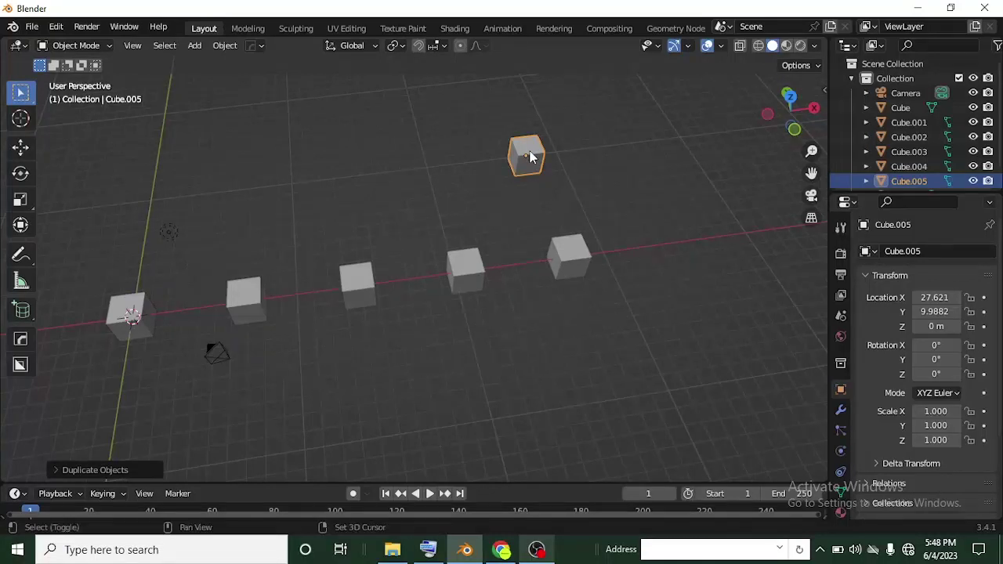
{"action": "key", "text": "shift+r"}
{"action": "scroll", "coordinate": [515, 154], "scroll_direction": "down", "scroll_amount": 3}
Level the view on the row of cubes and select the second cube
{"action": "middle_click_drag", "start_coordinate": [514, 153], "coordinate": [571, 186], "text": "shift"}
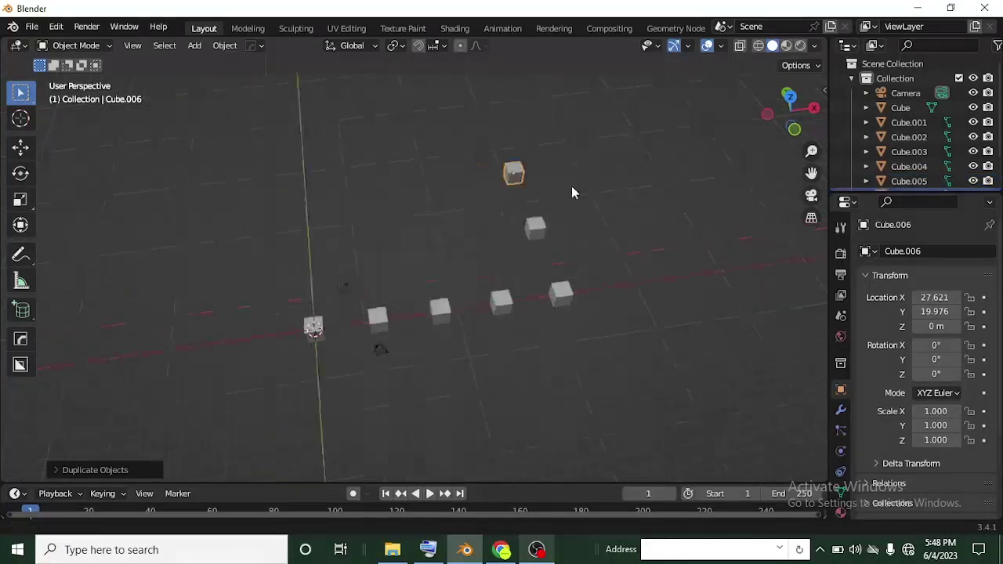
{"action": "scroll", "coordinate": [549, 225], "scroll_direction": "up", "scroll_amount": 2}
{"action": "middle_click_drag", "start_coordinate": [651, 294], "coordinate": [603, 289]}
{"action": "middle_click_drag", "start_coordinate": [593, 422], "coordinate": [603, 402]}
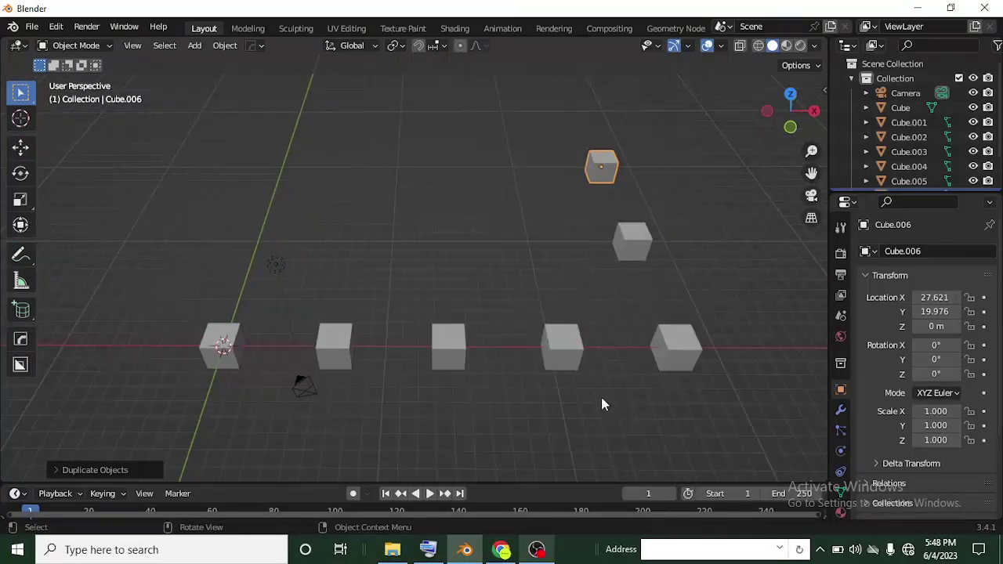
{"action": "scroll", "coordinate": [475, 333], "scroll_direction": "down", "scroll_amount": 3}
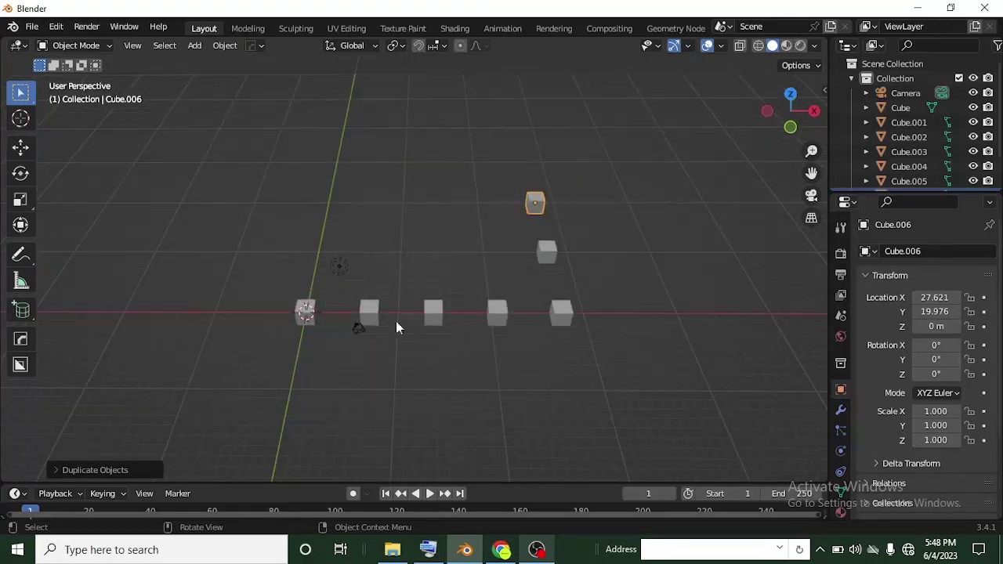
{"action": "scroll", "coordinate": [439, 345], "scroll_direction": "up", "scroll_amount": 4}
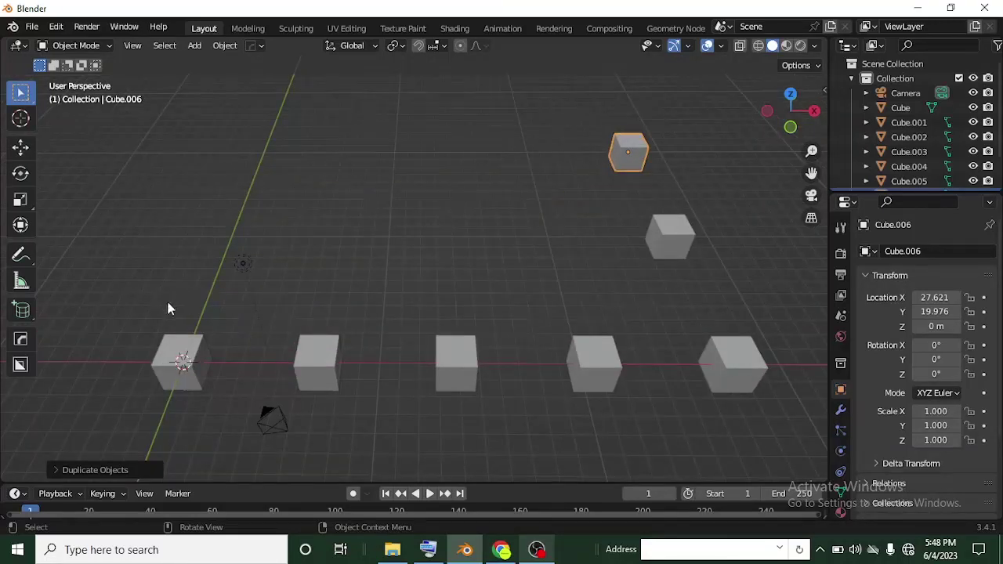
{"action": "scroll", "coordinate": [258, 400], "scroll_direction": "up", "scroll_amount": 1}
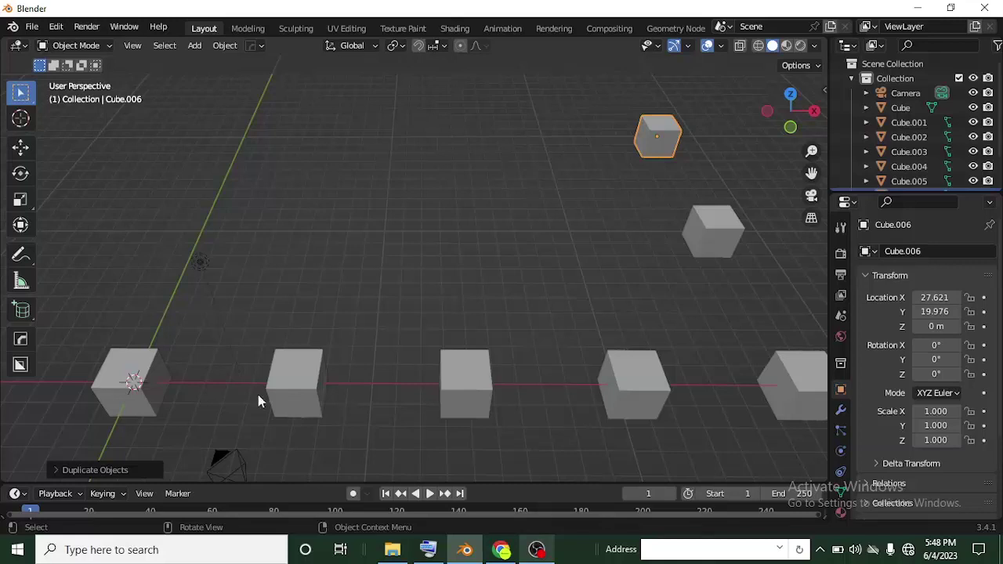
{"action": "left_click", "coordinate": [286, 373]}
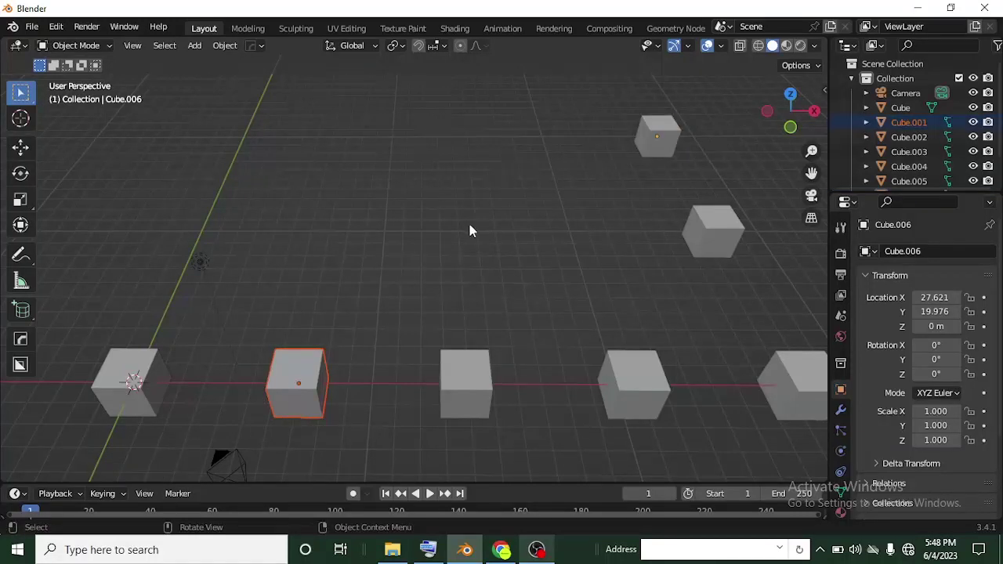
Deselect everything and add a UV Sphere at the world origin
{"action": "left_click", "coordinate": [446, 237]}
{"action": "key", "text": "shift+a"}
{"action": "mouse_move", "coordinate": [441, 232]}
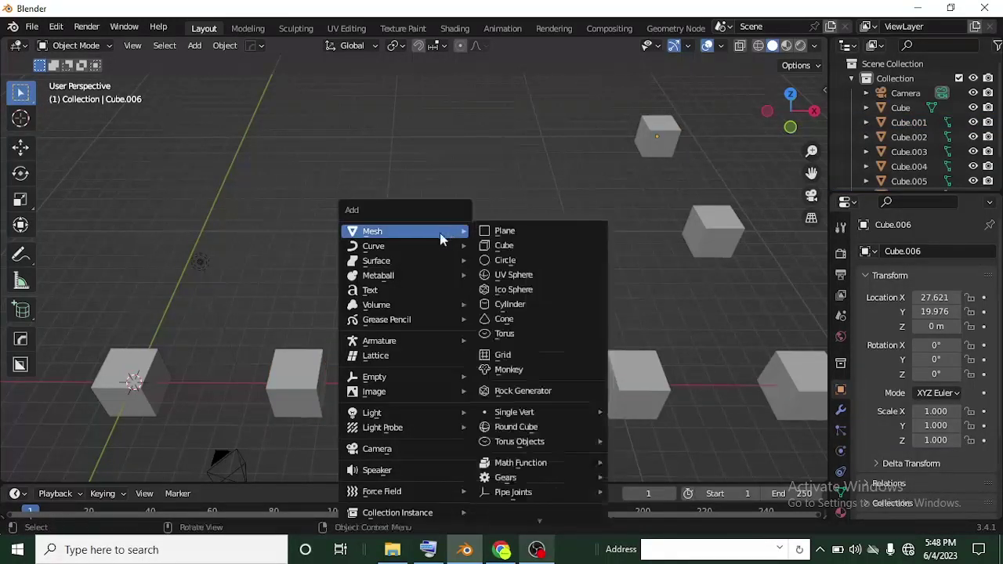
{"action": "left_click", "coordinate": [573, 283]}
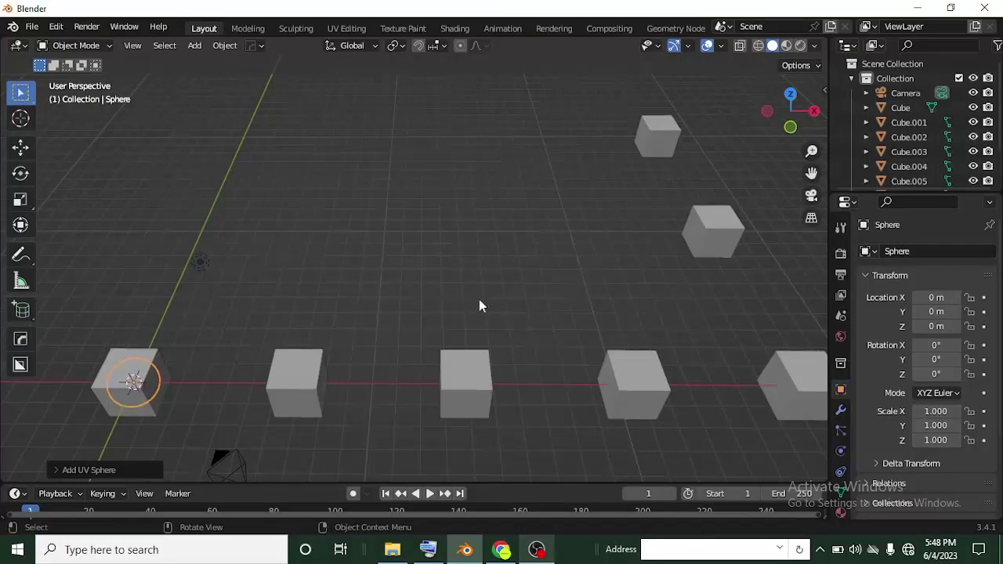
{"action": "scroll", "coordinate": [197, 329], "scroll_direction": "up", "scroll_amount": 3}
Box-select the cube and turn on X-ray so the sphere inside shows
{"action": "middle_click_drag", "start_coordinate": [159, 343], "coordinate": [392, 253], "text": "shift"}
{"action": "scroll", "coordinate": [553, 196], "scroll_direction": "up", "scroll_amount": 3}
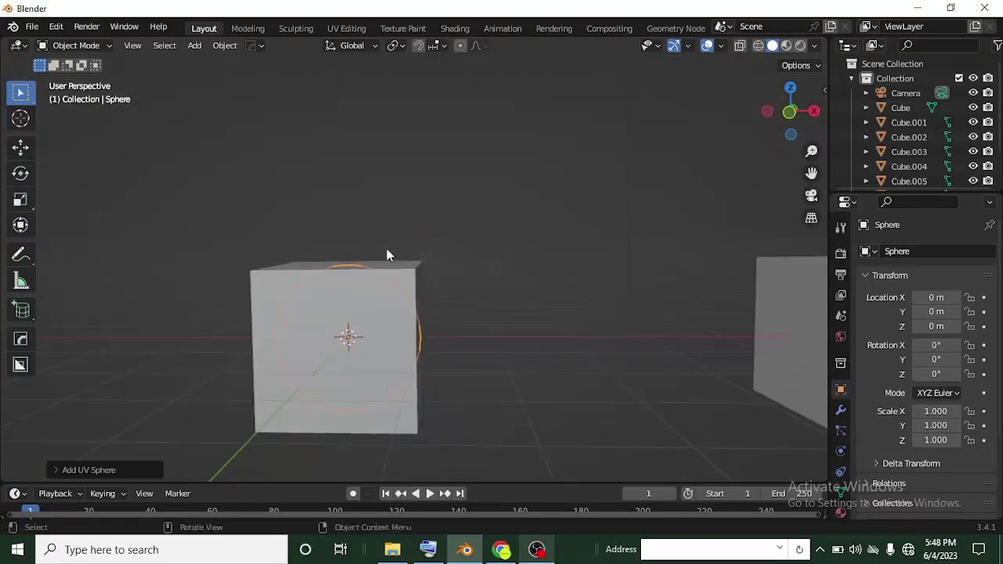
{"action": "left_click_drag", "start_coordinate": [225, 187], "coordinate": [614, 480]}
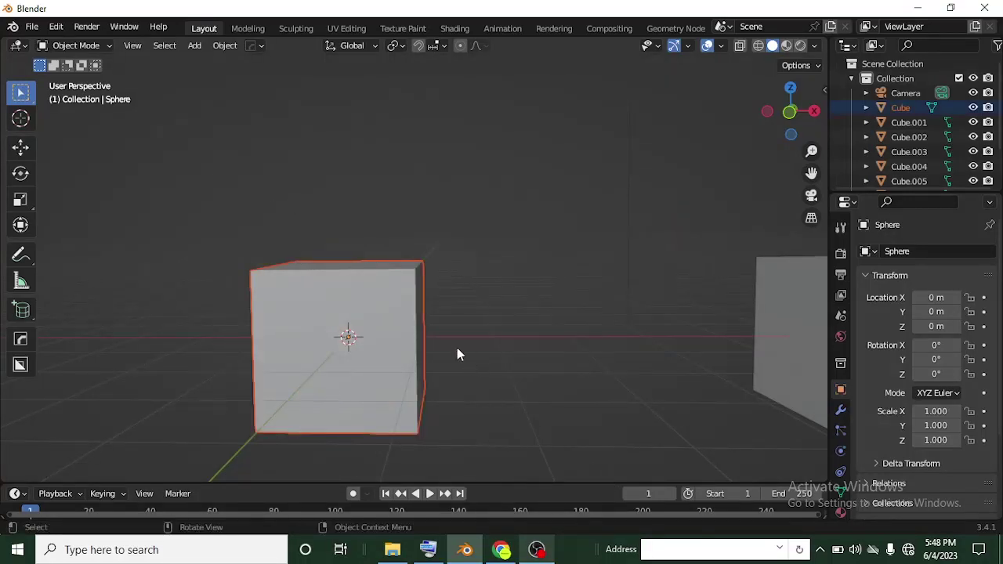
{"action": "key", "text": "alt+z"}
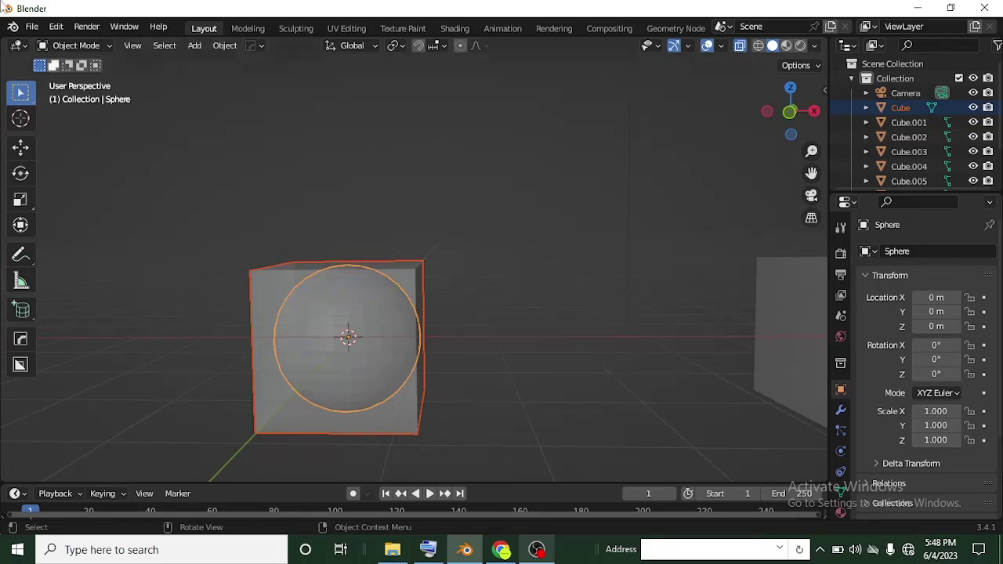
Switch the sphere into Edit Mode and deselect all its vertices
{"action": "key", "text": "ctrl+Tab"}
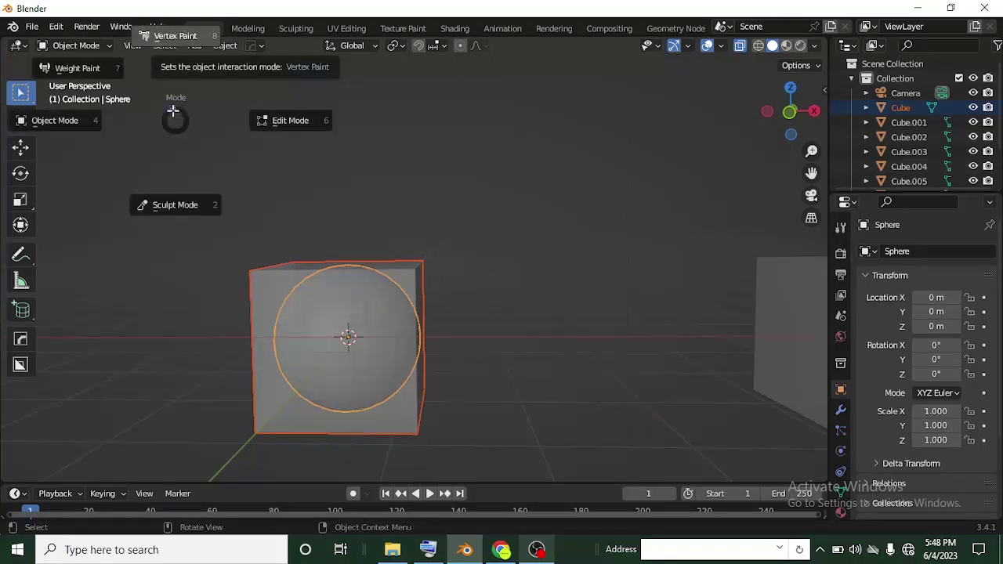
{"action": "left_click", "coordinate": [259, 145]}
{"action": "middle_click_drag", "start_coordinate": [427, 313], "coordinate": [442, 368]}
{"action": "key", "text": "alt+a"}
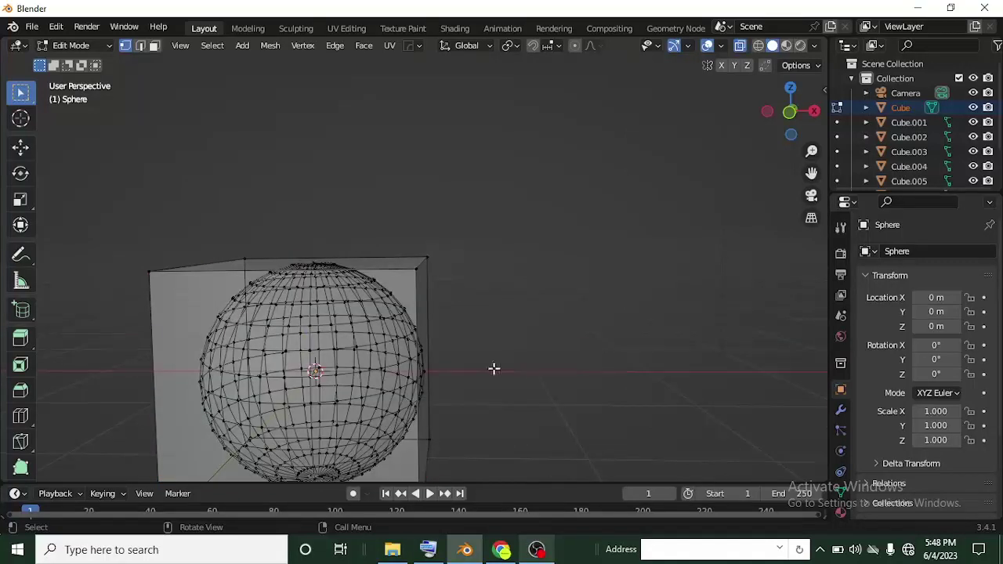
{"action": "scroll", "coordinate": [486, 368], "scroll_direction": "down", "scroll_amount": 4}
{"action": "scroll", "coordinate": [491, 368], "scroll_direction": "up", "scroll_amount": 5}
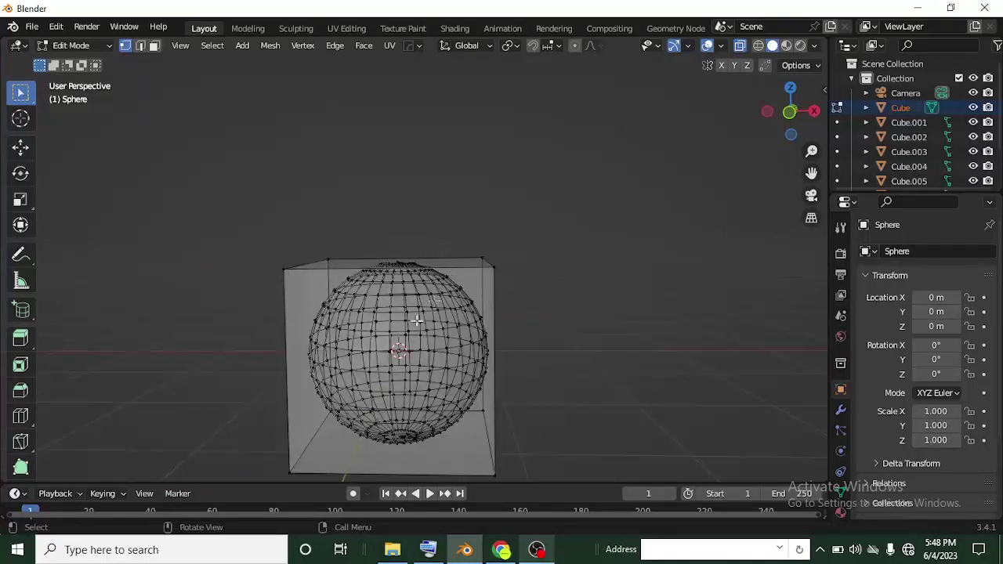
Cancel an accidental knife cut after Select Linked and clear the mesh selection
{"action": "key", "text": "l"}
{"action": "key", "text": "k"}
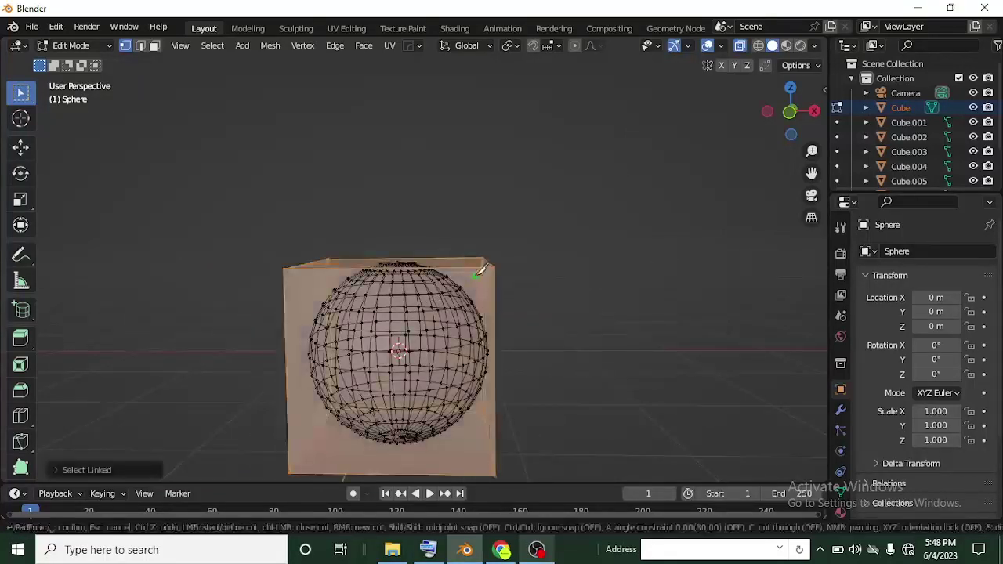
{"action": "scroll", "coordinate": [458, 279], "scroll_direction": "up", "scroll_amount": 2}
{"action": "key", "text": "Escape"}
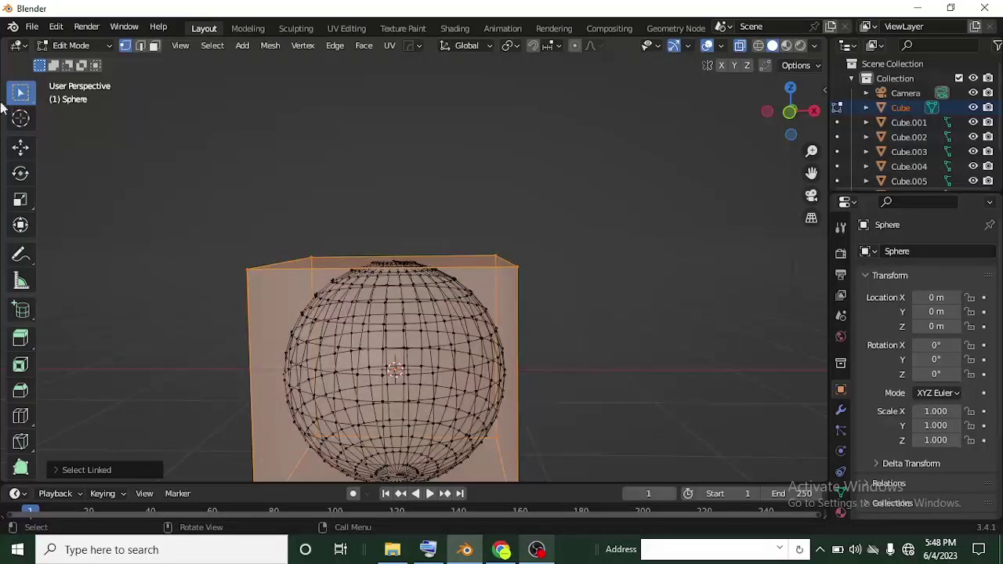
{"action": "left_click", "coordinate": [609, 343]}
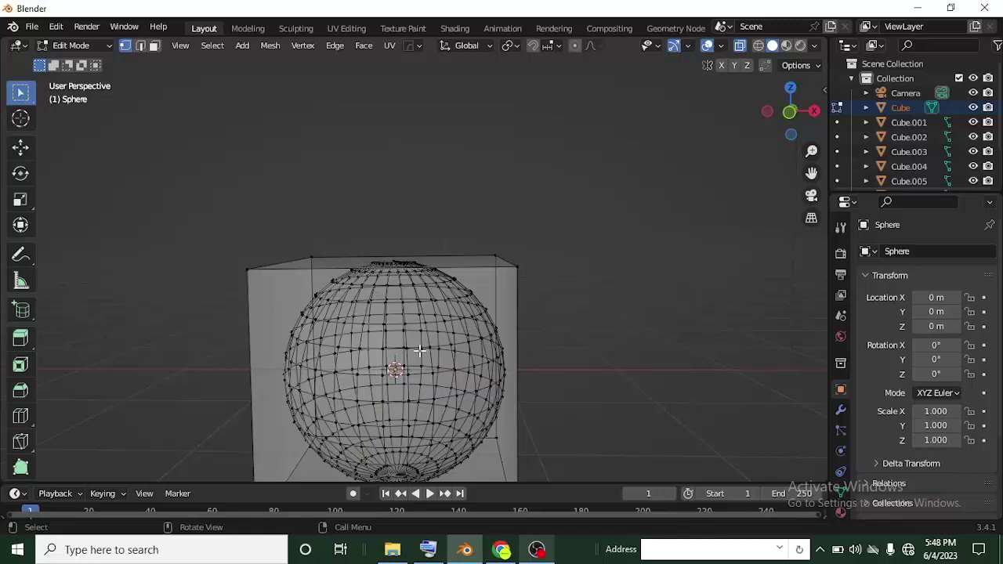
Clear an earlier selection, then select the entire linked sphere mesh with Ctrl+L
{"action": "key", "text": "l"}
{"action": "right_click", "coordinate": [619, 362]}
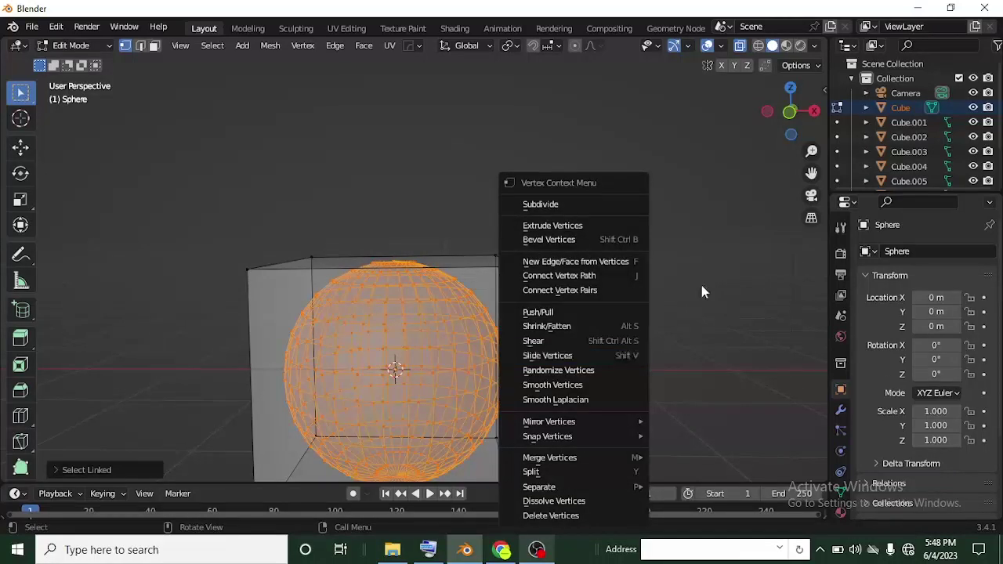
{"action": "scroll", "coordinate": [683, 277], "scroll_direction": "down", "scroll_amount": 4}
{"action": "middle_click_drag", "start_coordinate": [683, 278], "coordinate": [571, 329]}
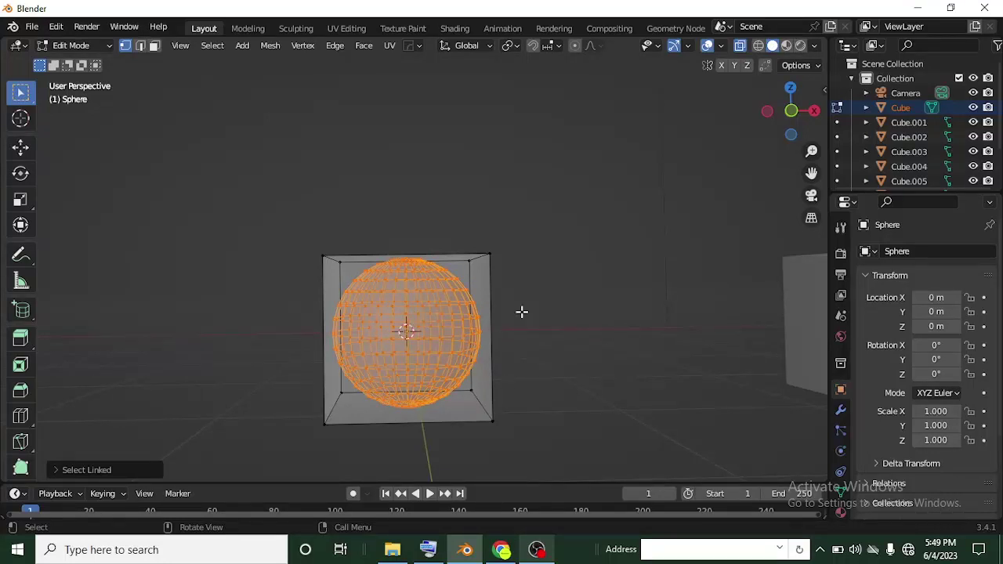
{"action": "left_click", "coordinate": [574, 314]}
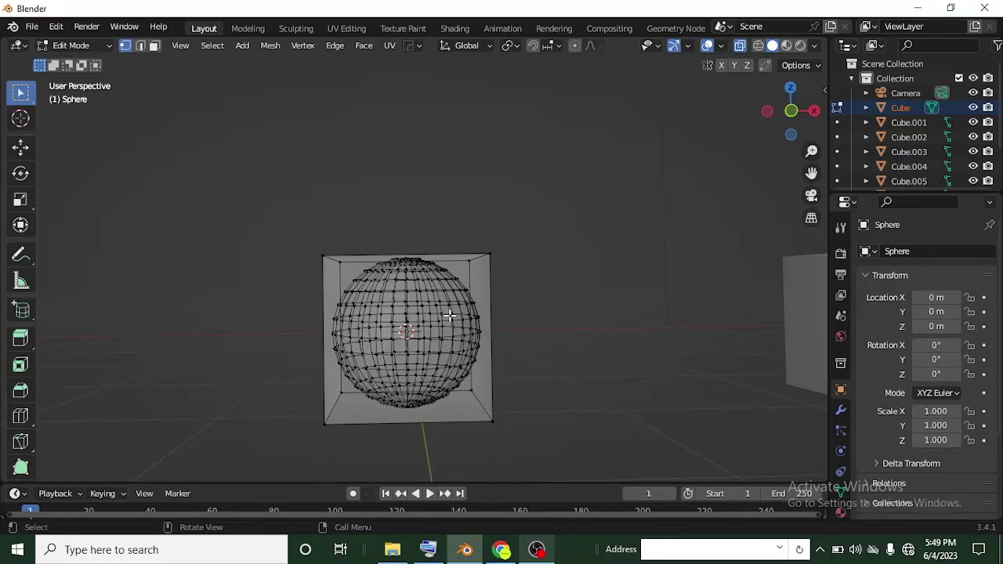
{"action": "key", "text": "ctrl+l"}
{"action": "scroll", "coordinate": [450, 316], "scroll_direction": "up", "scroll_amount": 1}
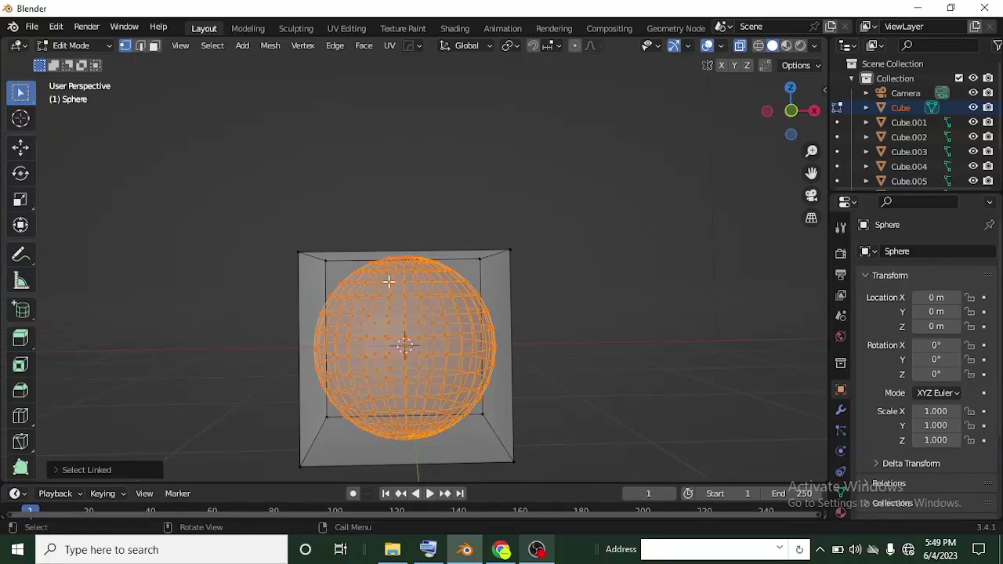
{"action": "scroll", "coordinate": [422, 287], "scroll_direction": "down", "scroll_amount": 3}
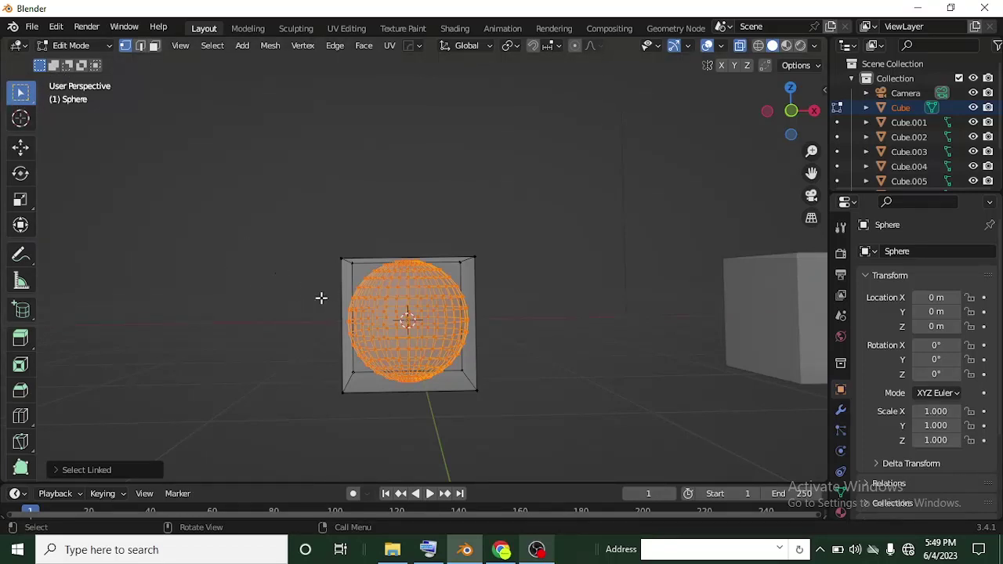
Box-select the sphere's central band, then reselect the whole sphere with Ctrl+L
{"action": "left_click_drag", "start_coordinate": [324, 292], "coordinate": [524, 352]}
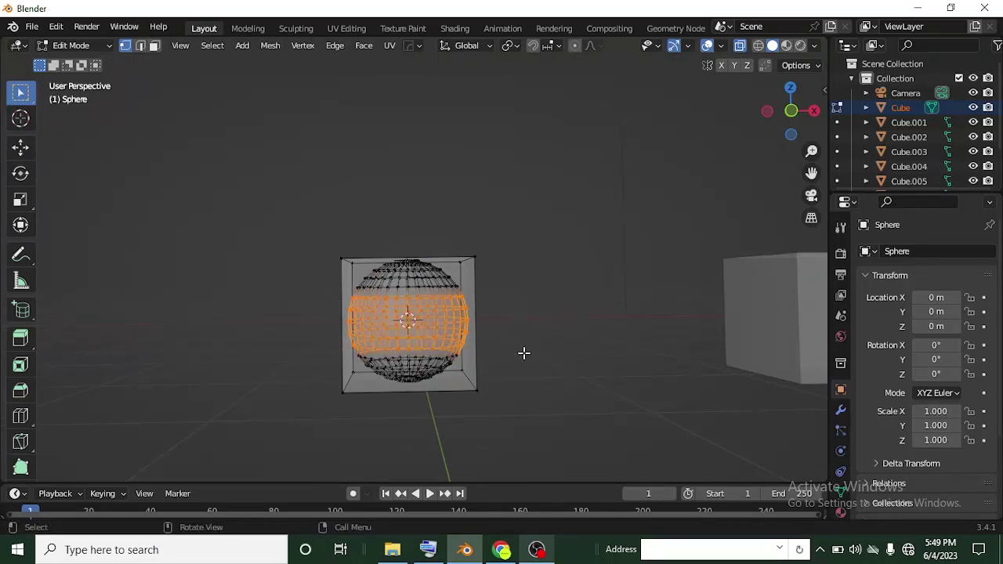
{"action": "scroll", "coordinate": [512, 353], "scroll_direction": "up", "scroll_amount": 1}
{"action": "scroll", "coordinate": [513, 354], "scroll_direction": "up", "scroll_amount": 1}
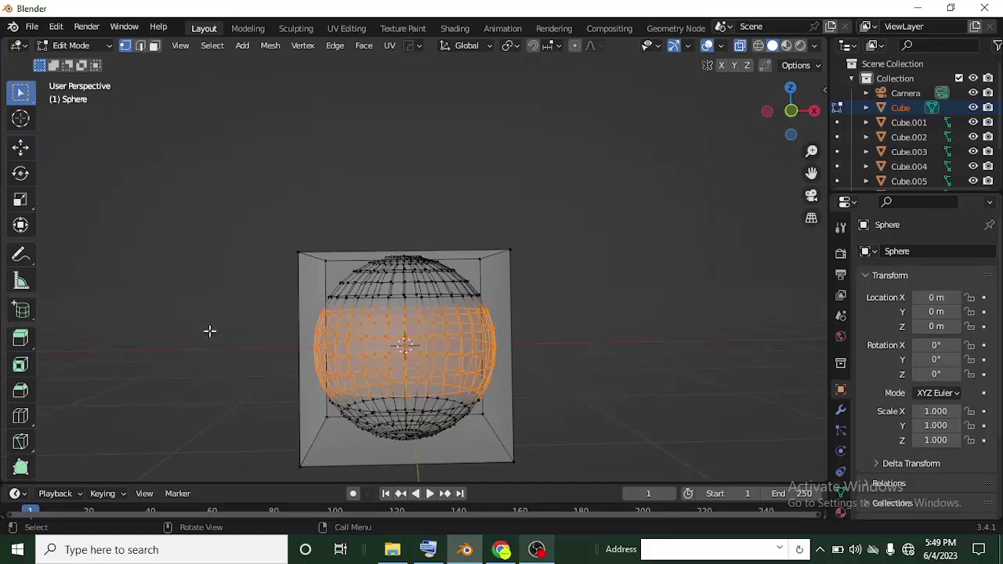
{"action": "scroll", "coordinate": [478, 370], "scroll_direction": "up", "scroll_amount": 3}
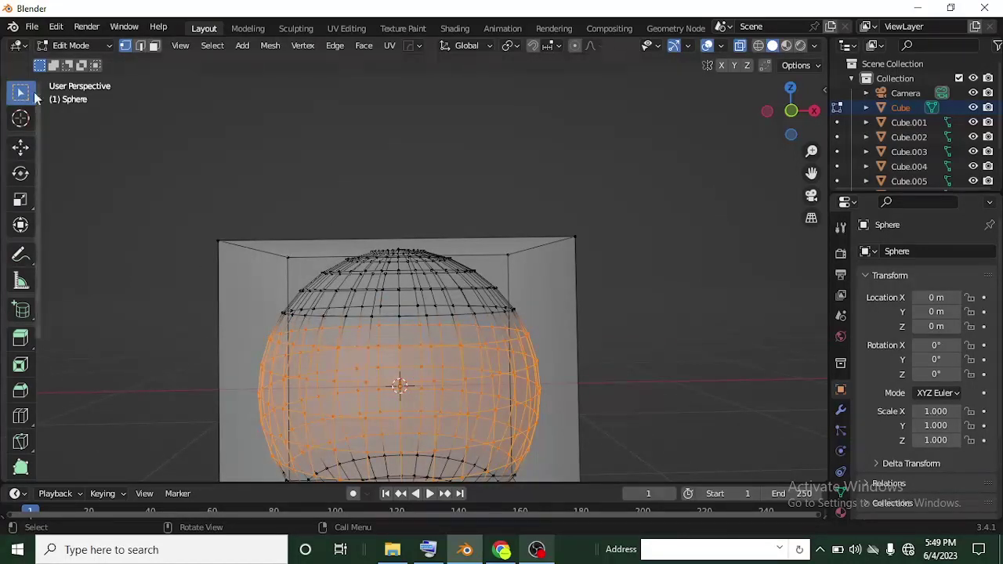
{"action": "scroll", "coordinate": [376, 340], "scroll_direction": "down", "scroll_amount": 2}
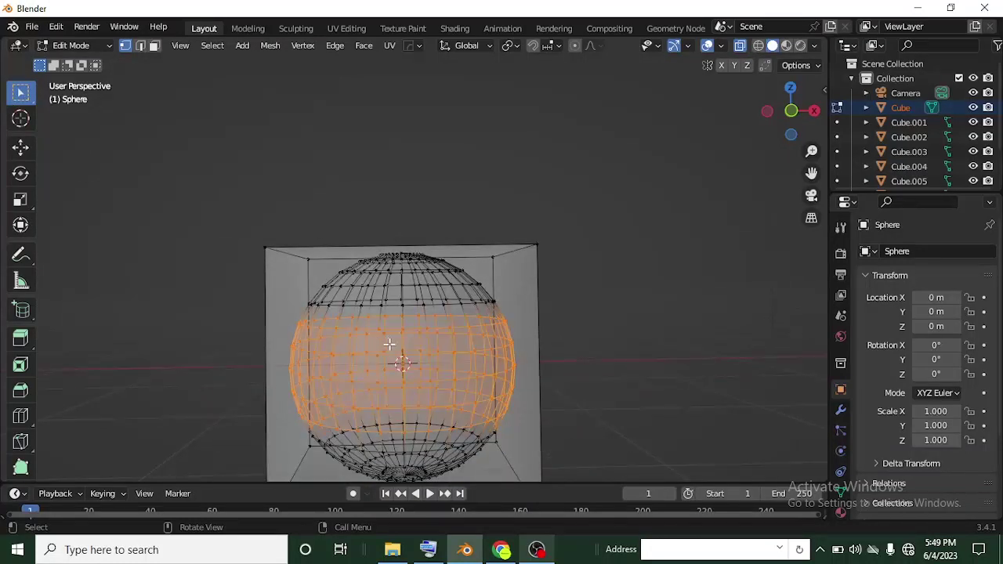
{"action": "scroll", "coordinate": [389, 344], "scroll_direction": "down", "scroll_amount": 1}
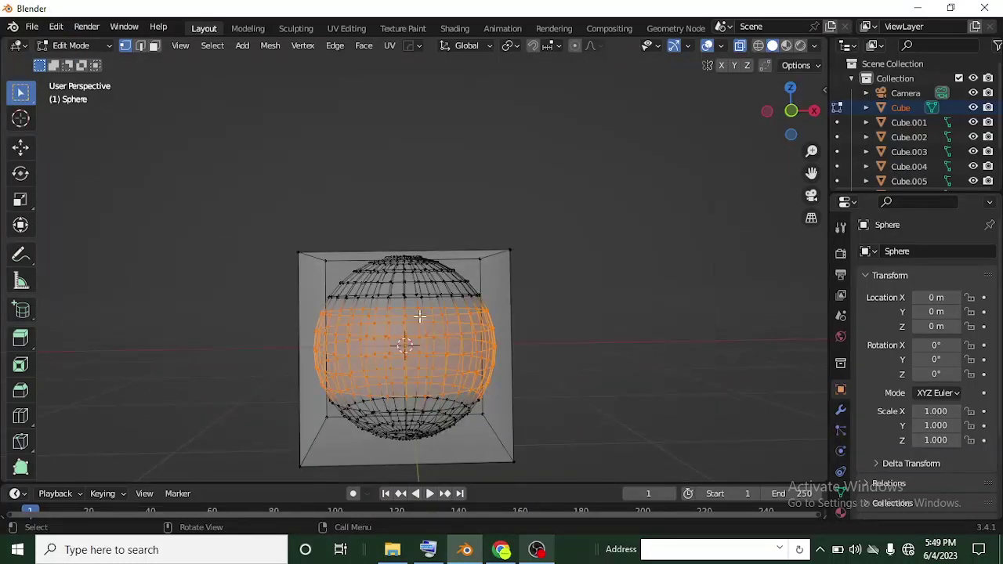
{"action": "key", "text": "ctrl+l"}
{"action": "scroll", "coordinate": [441, 308], "scroll_direction": "up", "scroll_amount": 1}
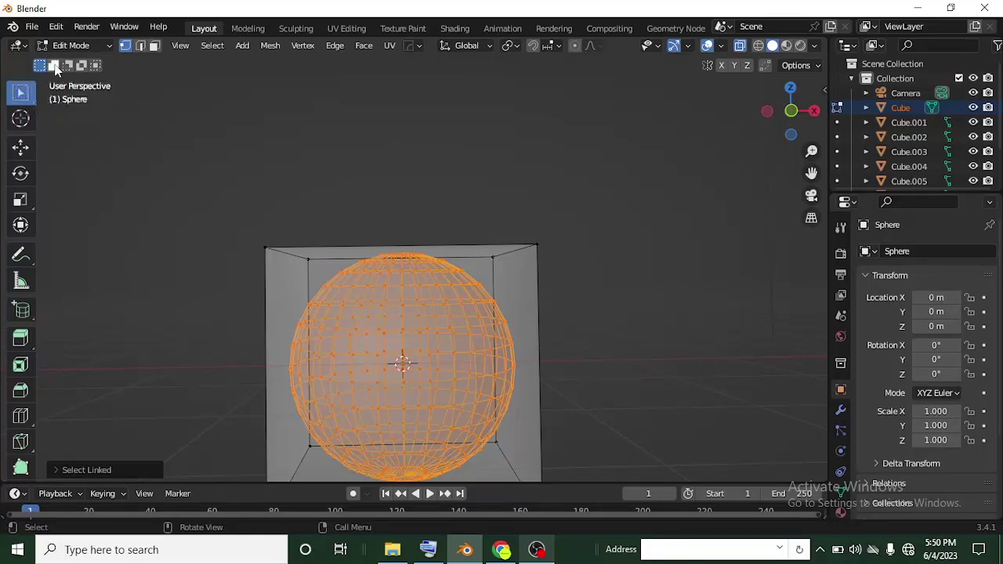
Intersect the selection with a central patch of vertices, then reselect the whole sphere
{"action": "left_click", "coordinate": [95, 66]}
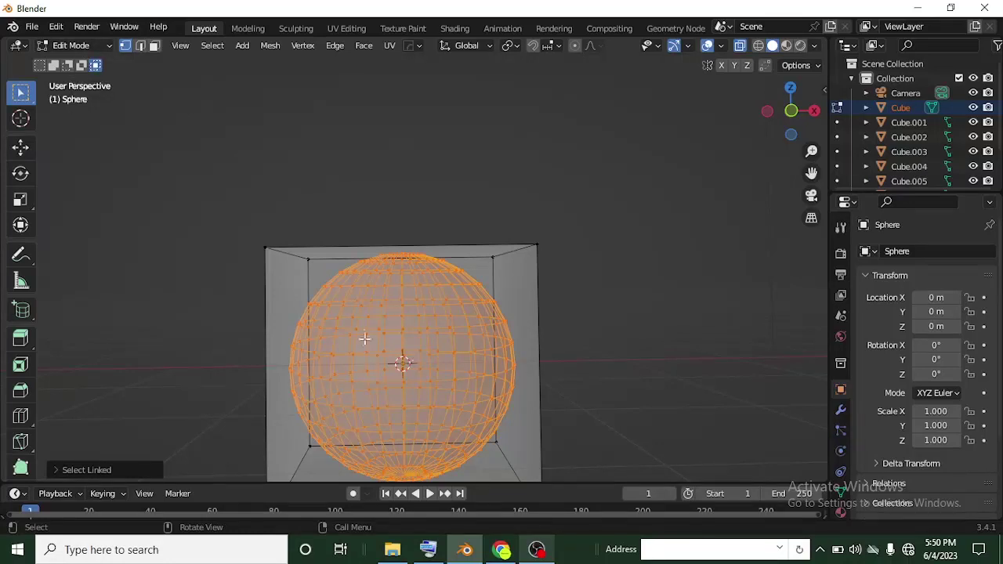
{"action": "left_click_drag", "start_coordinate": [352, 338], "coordinate": [468, 414]}
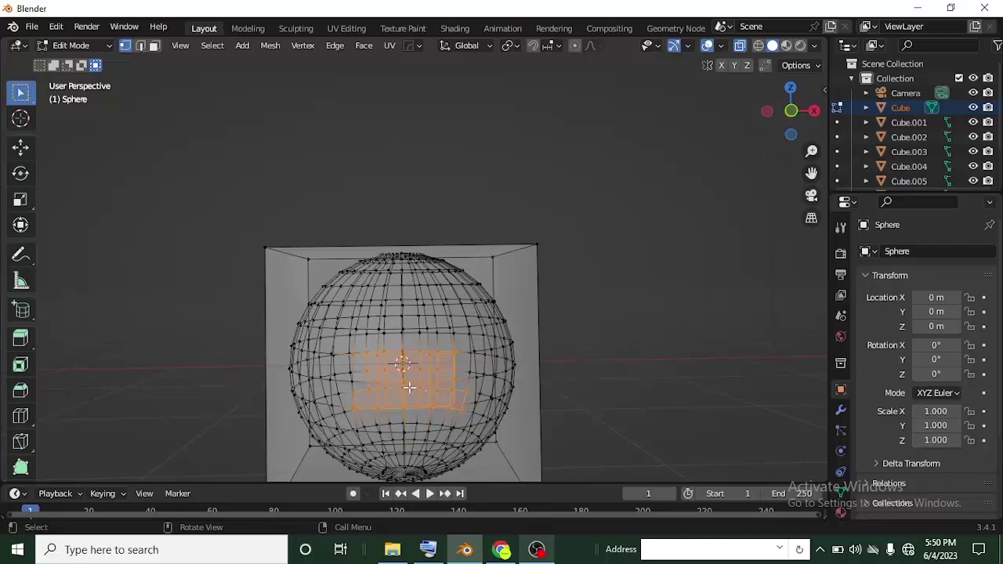
{"action": "scroll", "coordinate": [394, 384], "scroll_direction": "up", "scroll_amount": 1}
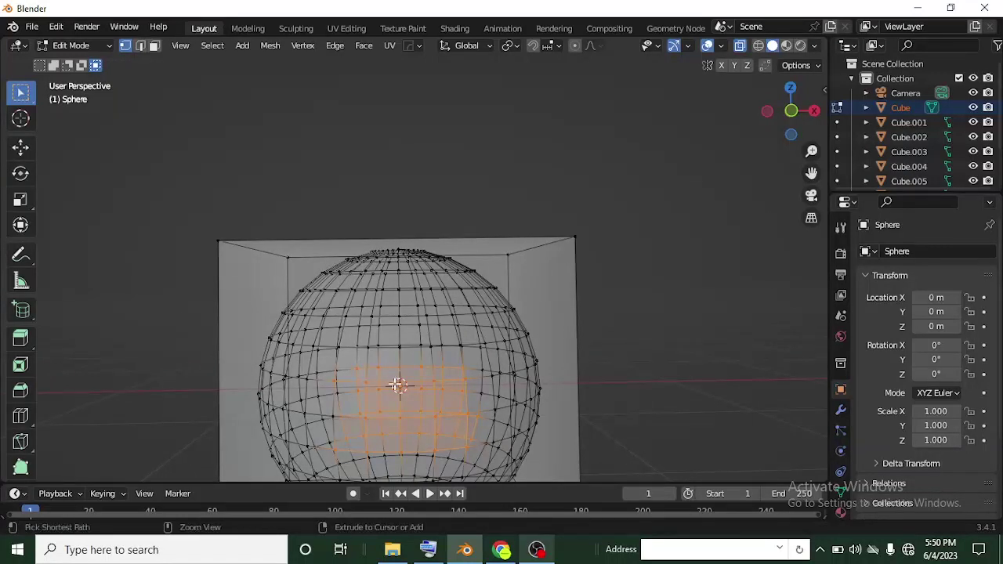
{"action": "key", "text": "a"}
{"action": "scroll", "coordinate": [389, 361], "scroll_direction": "down", "scroll_amount": 3}
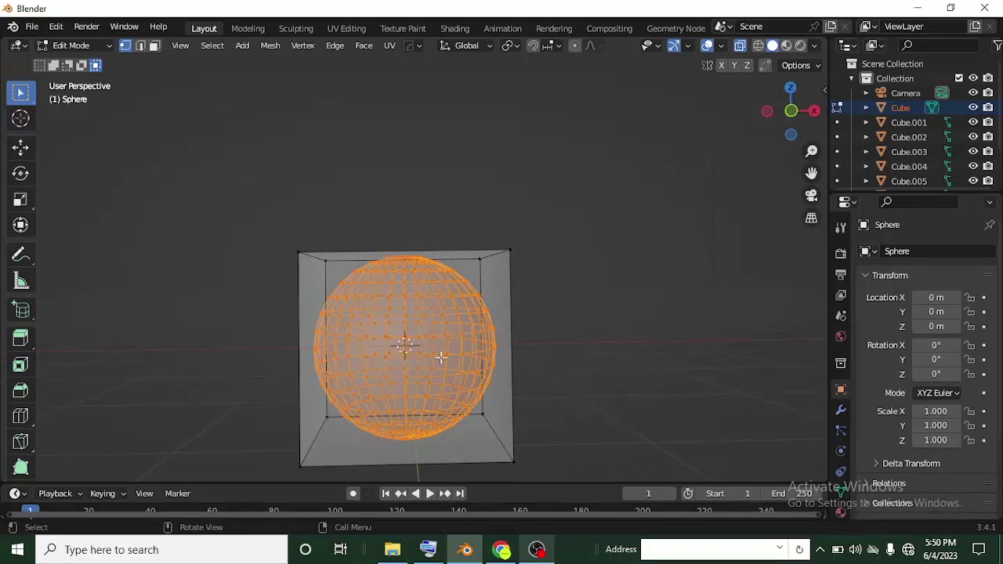
{"action": "scroll", "coordinate": [405, 345], "scroll_direction": "up", "scroll_amount": 1}
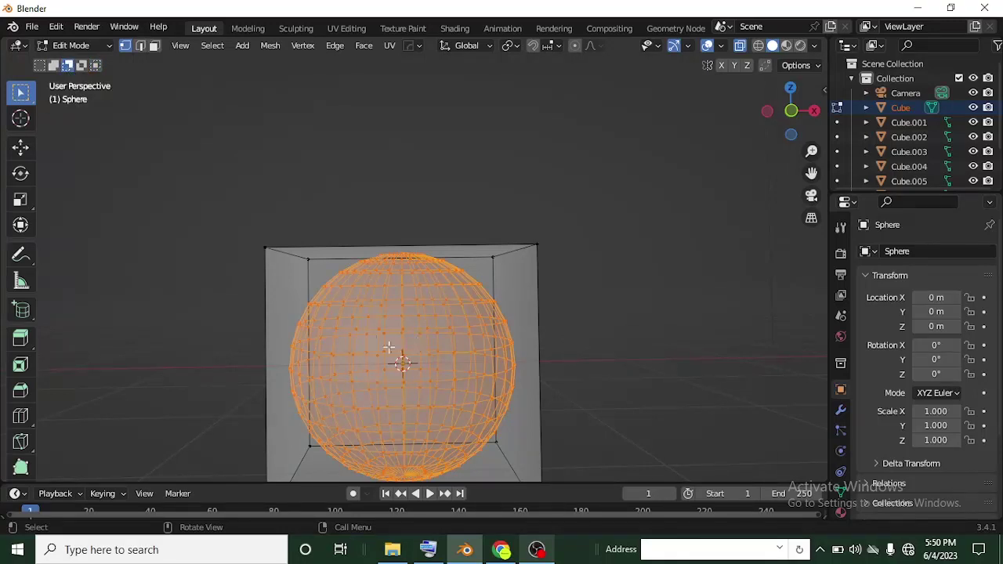
Box-select to remove a central patch from the sphere selection
{"action": "key", "text": "b"}
{"action": "left_click_drag", "start_coordinate": [385, 355], "coordinate": [453, 414]}
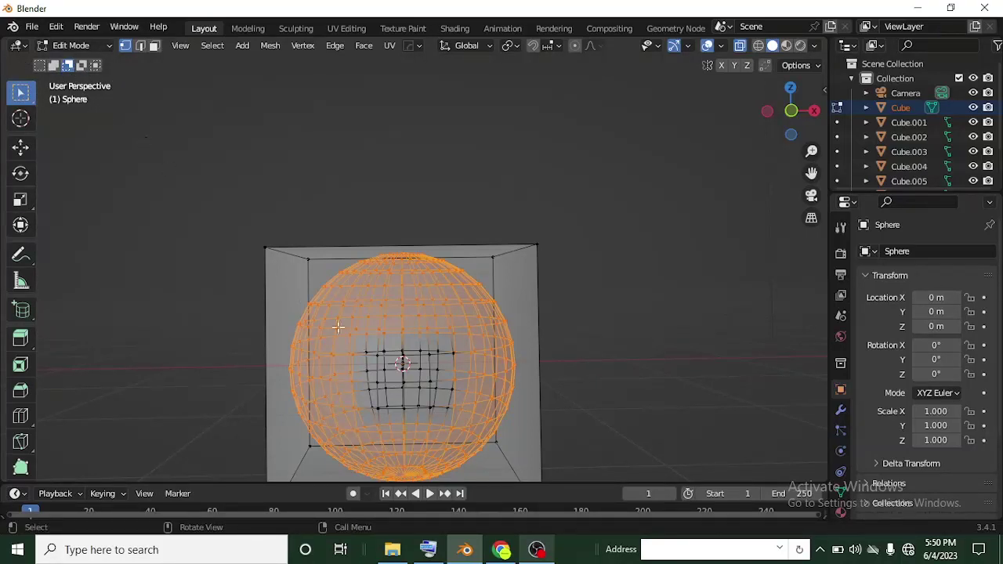
{"action": "scroll", "coordinate": [358, 352], "scroll_direction": "down", "scroll_amount": 3}
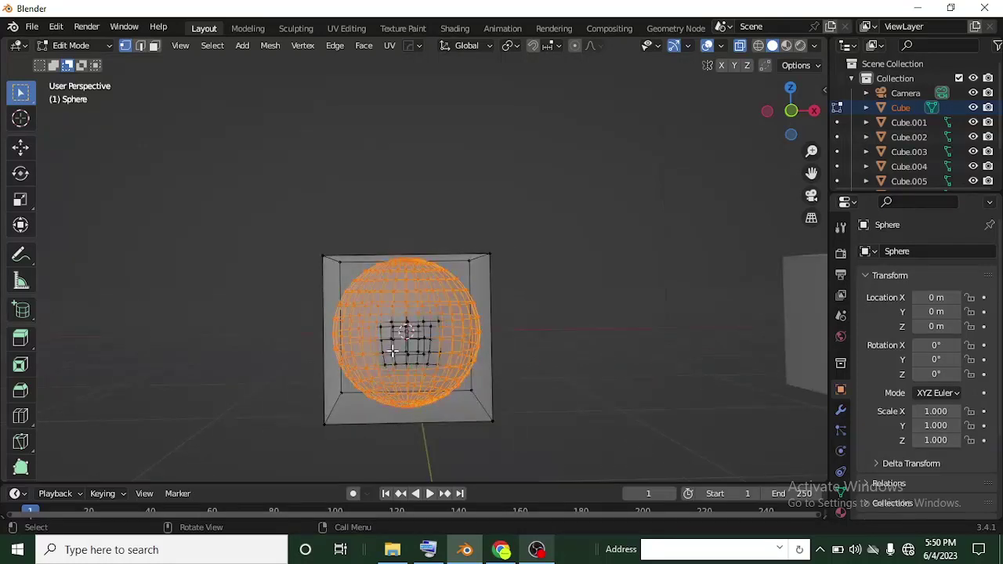
Return to Object Mode and angle the view on the cubes
{"action": "left_click", "coordinate": [98, 45]}
{"action": "left_click", "coordinate": [96, 63]}
{"action": "scroll", "coordinate": [596, 296], "scroll_direction": "down", "scroll_amount": 1}
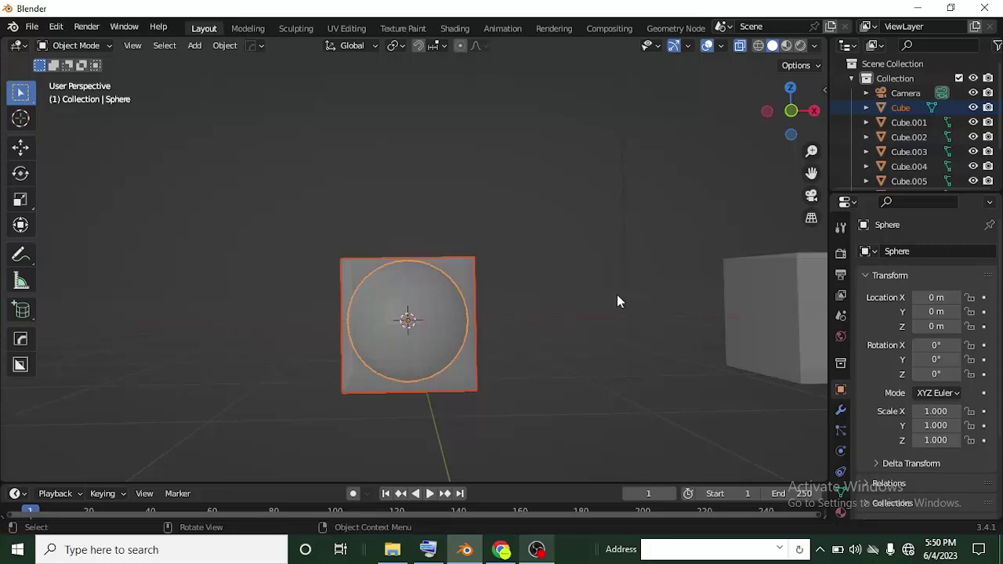
{"action": "left_click", "coordinate": [615, 287]}
{"action": "scroll", "coordinate": [502, 290], "scroll_direction": "down", "scroll_amount": 2}
{"action": "middle_click_drag", "start_coordinate": [497, 289], "coordinate": [516, 325]}
Move the cube aside along Y, then move the sphere to Y -1.6765 m
{"action": "left_click", "coordinate": [473, 331]}
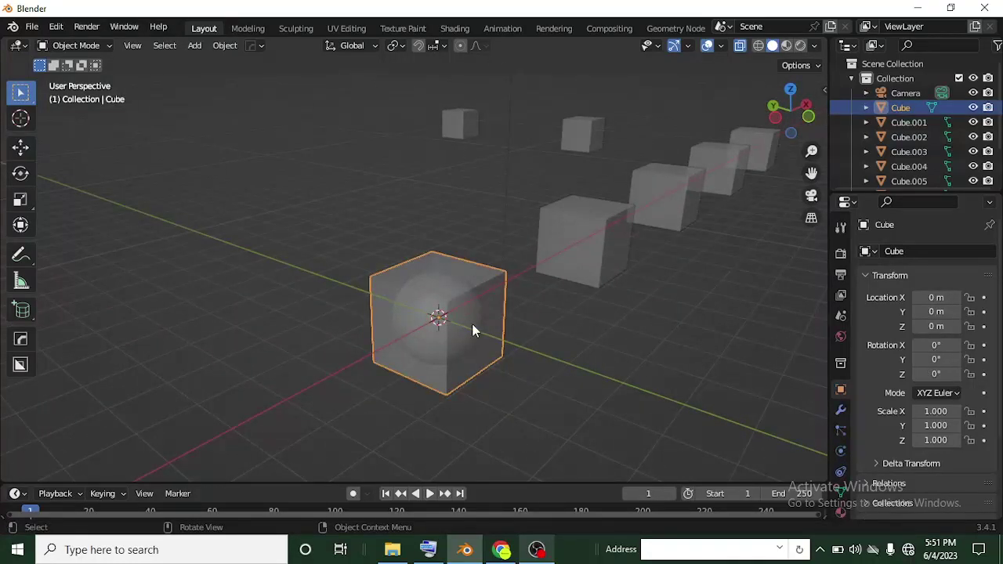
{"action": "key", "text": "g"}
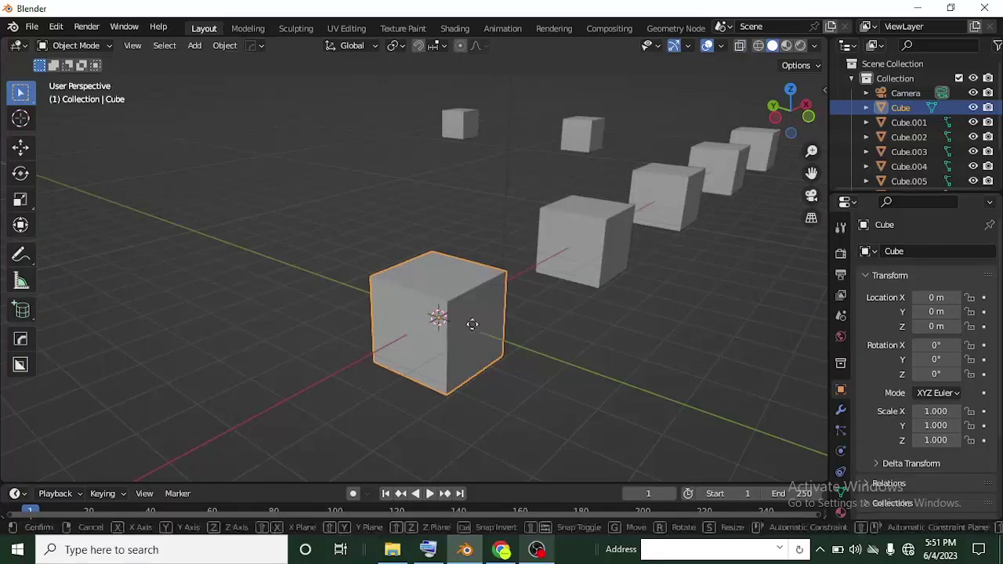
{"action": "key", "text": "y"}
{"action": "left_click", "coordinate": [306, 286]}
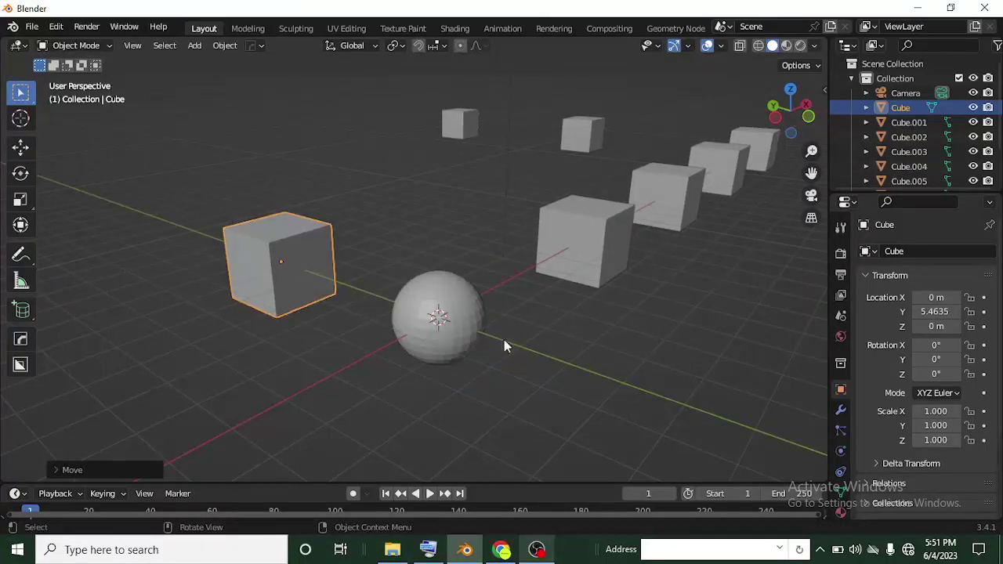
{"action": "left_click", "coordinate": [474, 331]}
{"action": "scroll", "coordinate": [473, 331], "scroll_direction": "up", "scroll_amount": 2}
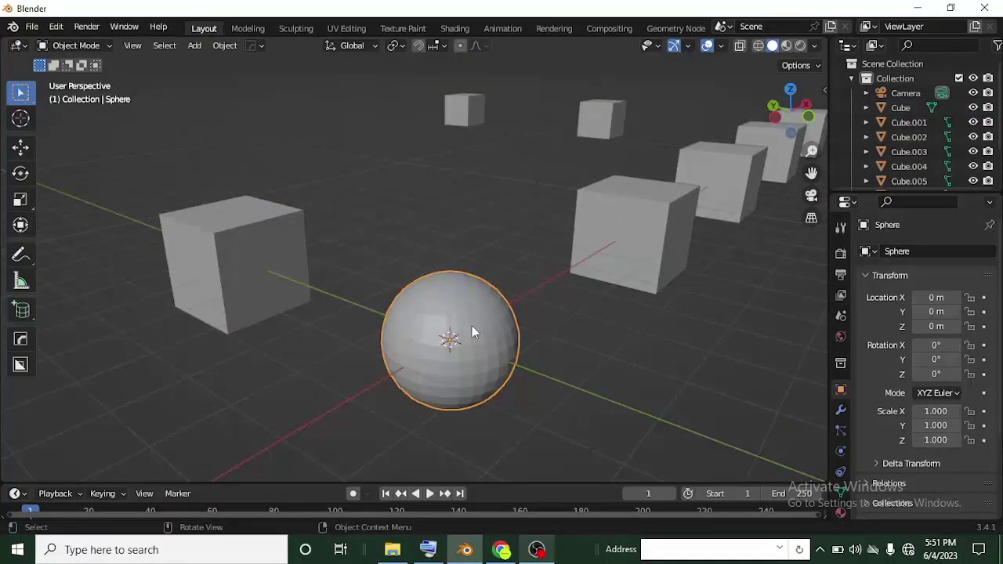
{"action": "key", "text": "g"}
{"action": "key", "text": "y"}
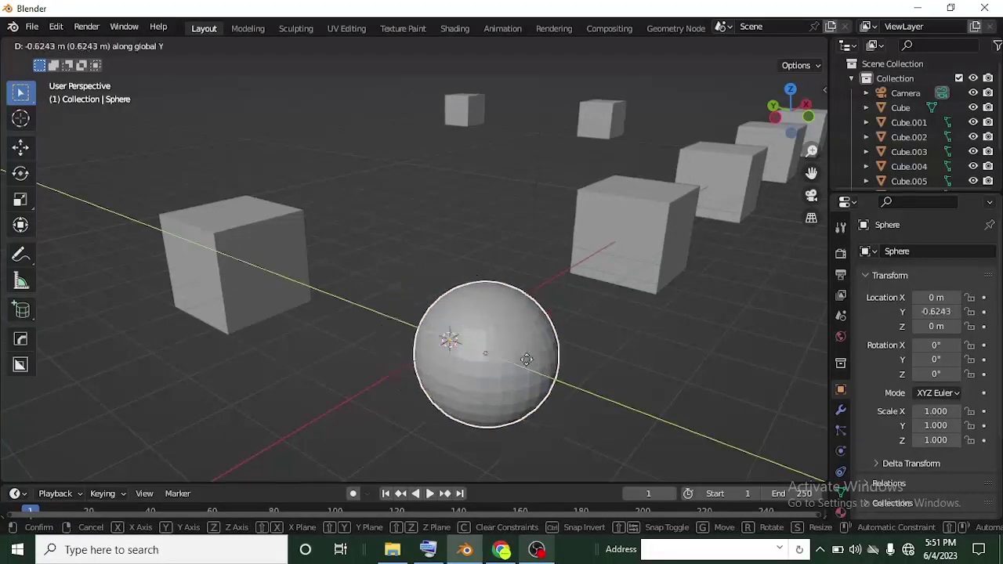
{"action": "left_click", "coordinate": [594, 401]}
Apply Shade Smooth to the sphere
{"action": "middle_click_drag", "start_coordinate": [593, 401], "coordinate": [539, 362]}
{"action": "right_click", "coordinate": [547, 364]}
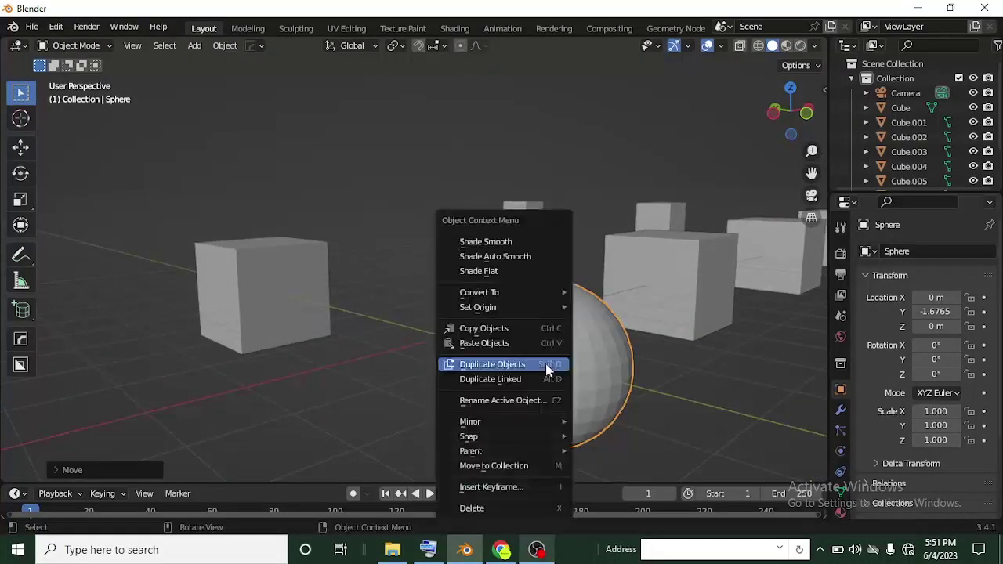
{"action": "left_click", "coordinate": [492, 243]}
{"action": "middle_click_drag", "start_coordinate": [499, 249], "coordinate": [567, 296]}
{"action": "scroll", "coordinate": [533, 298], "scroll_direction": "down", "scroll_amount": 3}
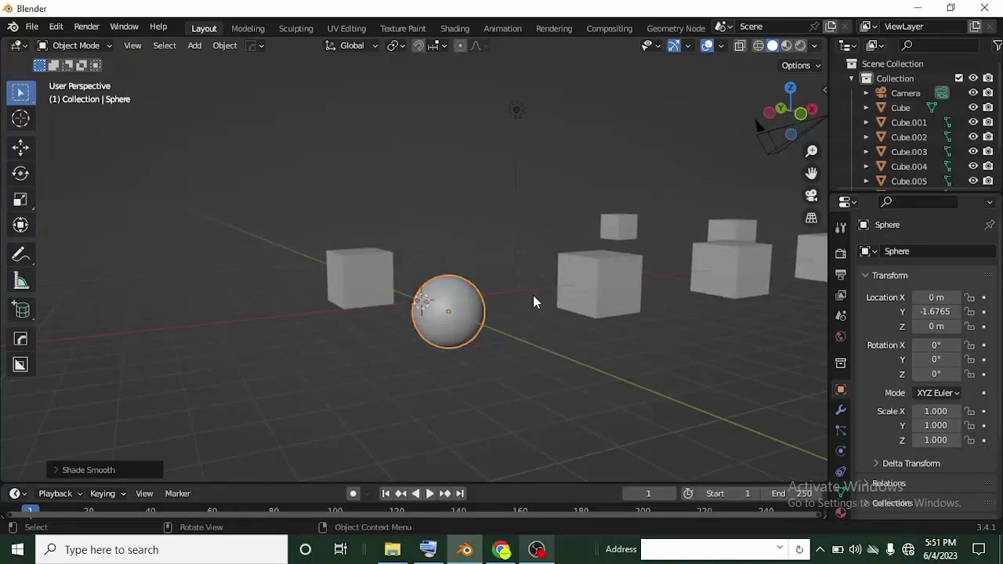
Enter Sculpt Mode and set the Grab brush radius to 52 px
{"action": "key", "text": "ctrl+Tab"}
{"action": "left_click", "coordinate": [530, 376]}
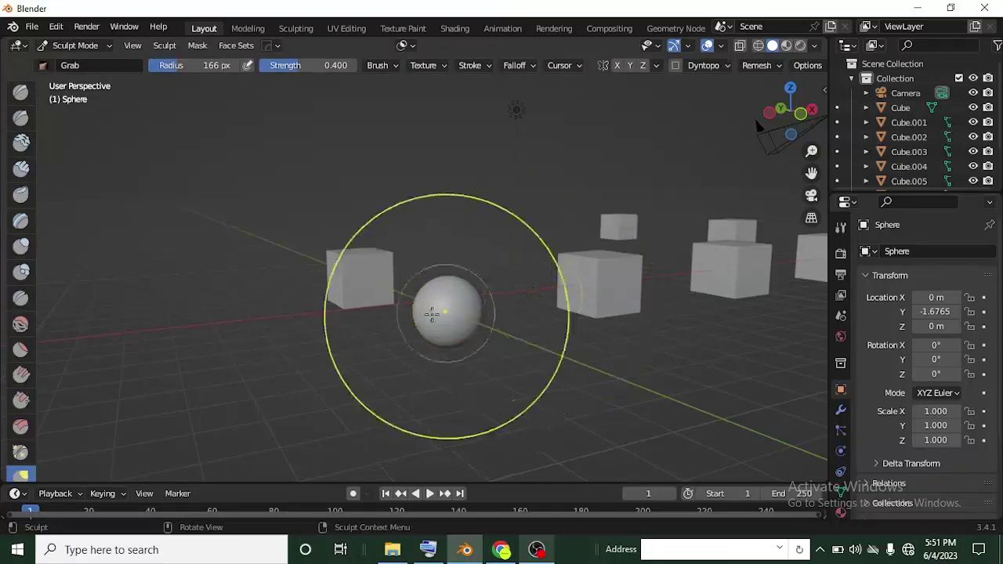
{"action": "scroll", "coordinate": [468, 308], "scroll_direction": "up", "scroll_amount": 1}
{"action": "scroll", "coordinate": [468, 308], "scroll_direction": "up", "scroll_amount": 2}
{"action": "key", "text": "f"}
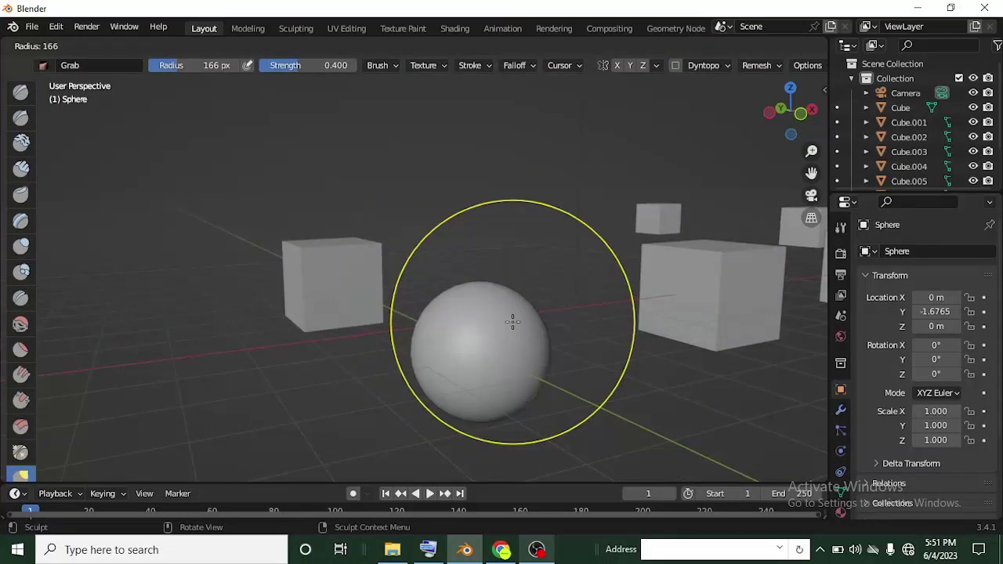
{"action": "left_click", "coordinate": [472, 321]}
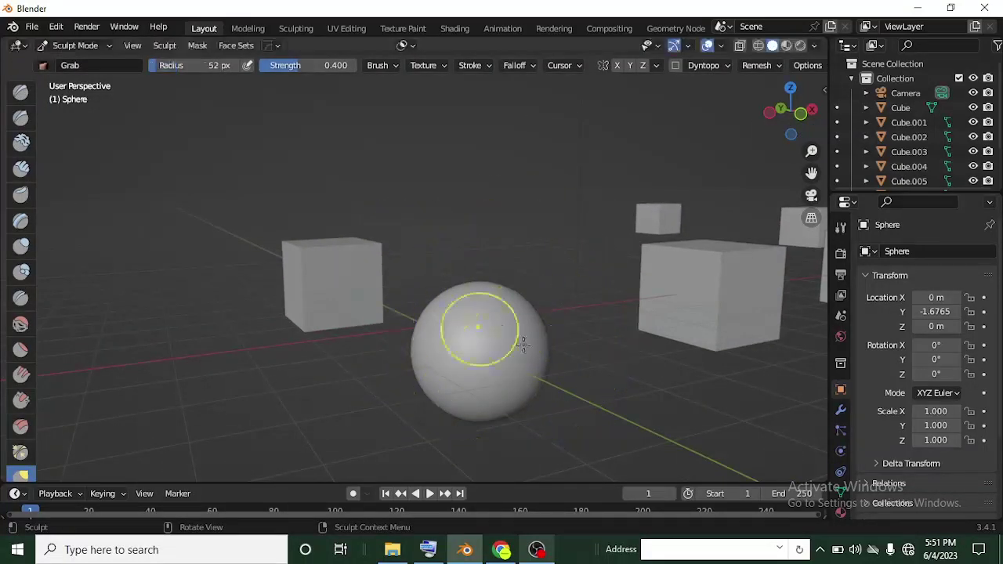
Pull the sphere's right side with the Grab brush to reshape it
{"action": "mouse_move", "coordinate": [579, 374]}
{"action": "middle_mouse_down"}
{"action": "mouse_move", "coordinate": [564, 369]}
{"action": "mouse_move", "coordinate": [573, 363]}
{"action": "middle_mouse_up"}
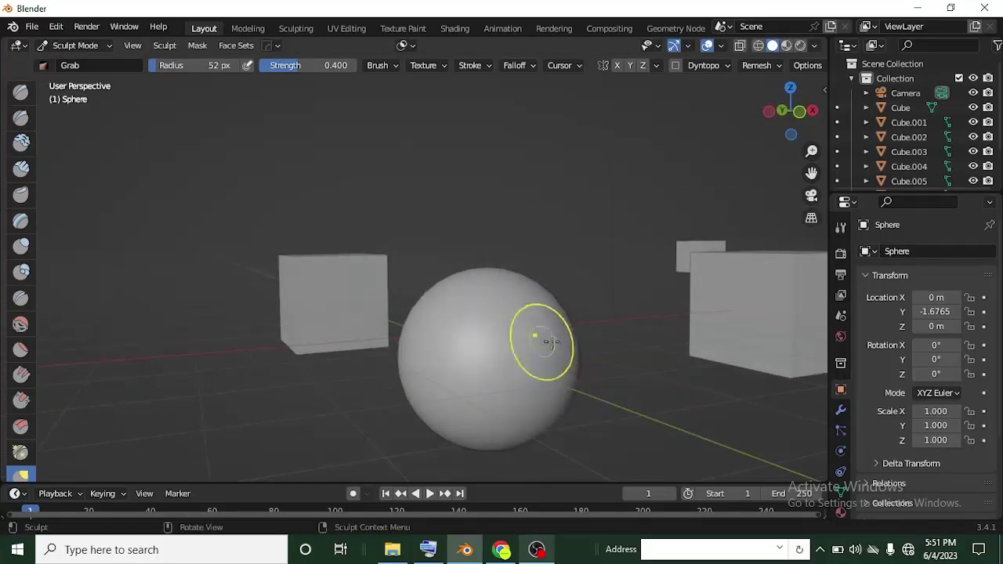
{"action": "scroll", "coordinate": [533, 335], "scroll_direction": "up", "scroll_amount": 2}
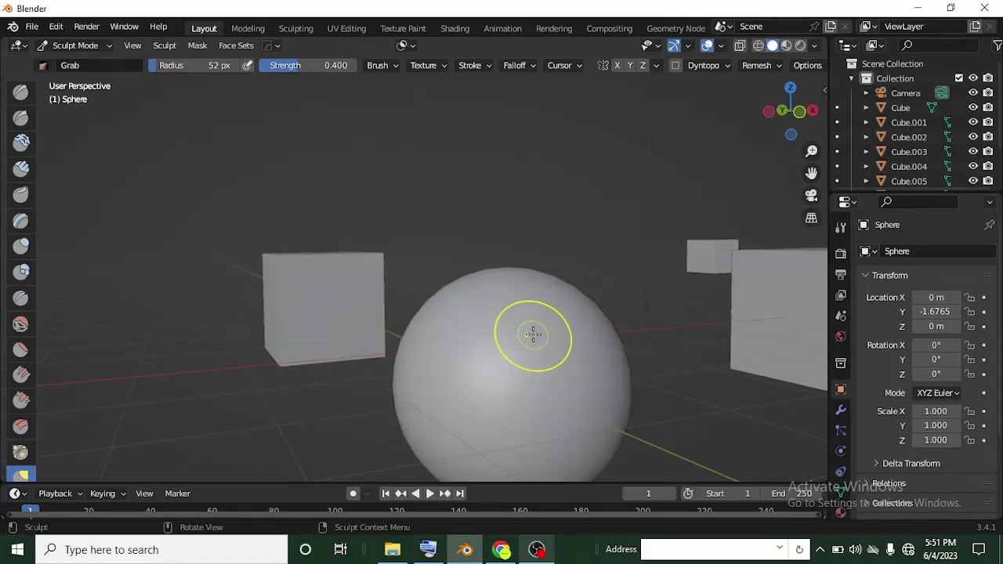
{"action": "left_click_drag", "start_coordinate": [578, 353], "coordinate": [578, 353]}
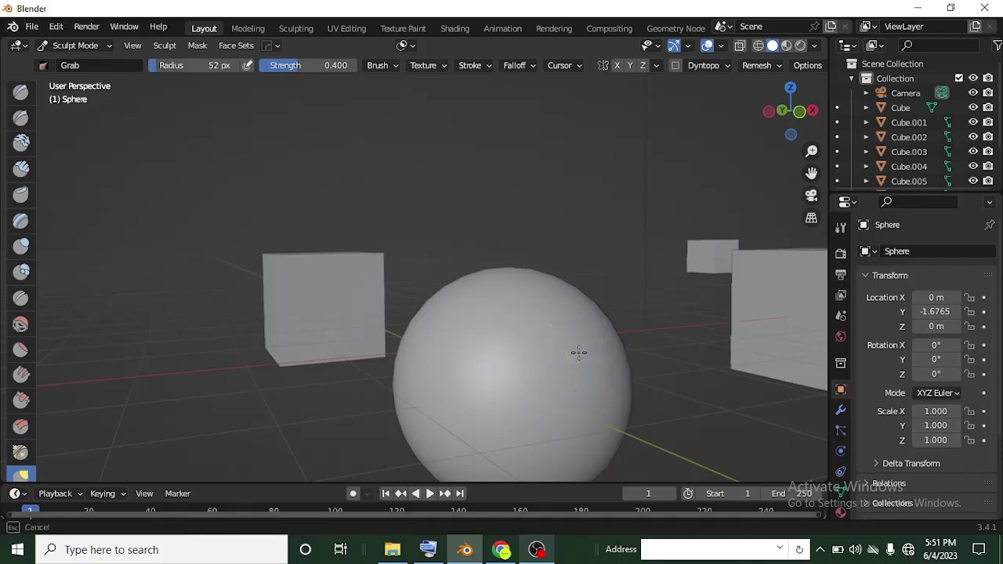
{"action": "mouse_move", "coordinate": [693, 328]}
{"action": "left_mouse_down"}
{"action": "mouse_move", "coordinate": [517, 336]}
{"action": "mouse_move", "coordinate": [647, 340]}
{"action": "mouse_move", "coordinate": [500, 343]}
{"action": "mouse_move", "coordinate": [528, 329]}
{"action": "left_mouse_up"}
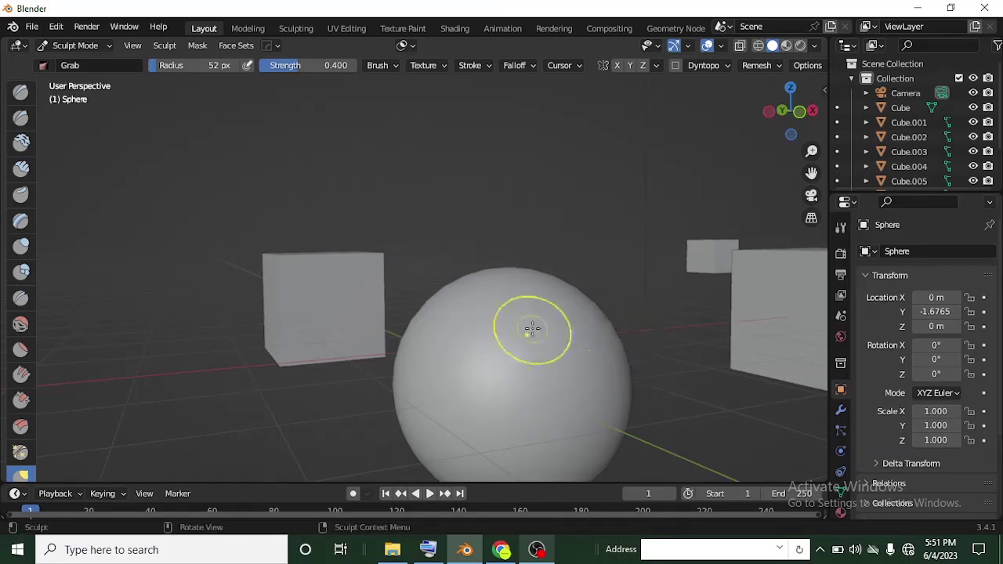
{"action": "scroll", "coordinate": [569, 370], "scroll_direction": "up", "scroll_amount": 2}
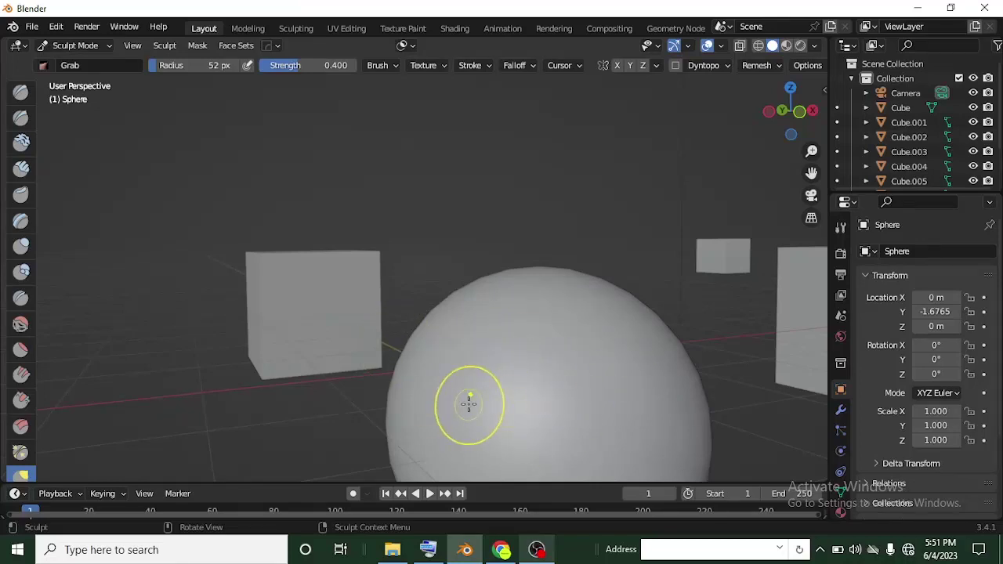
{"action": "scroll", "coordinate": [564, 370], "scroll_direction": "down", "scroll_amount": 4}
{"action": "scroll", "coordinate": [561, 364], "scroll_direction": "up", "scroll_amount": 2}
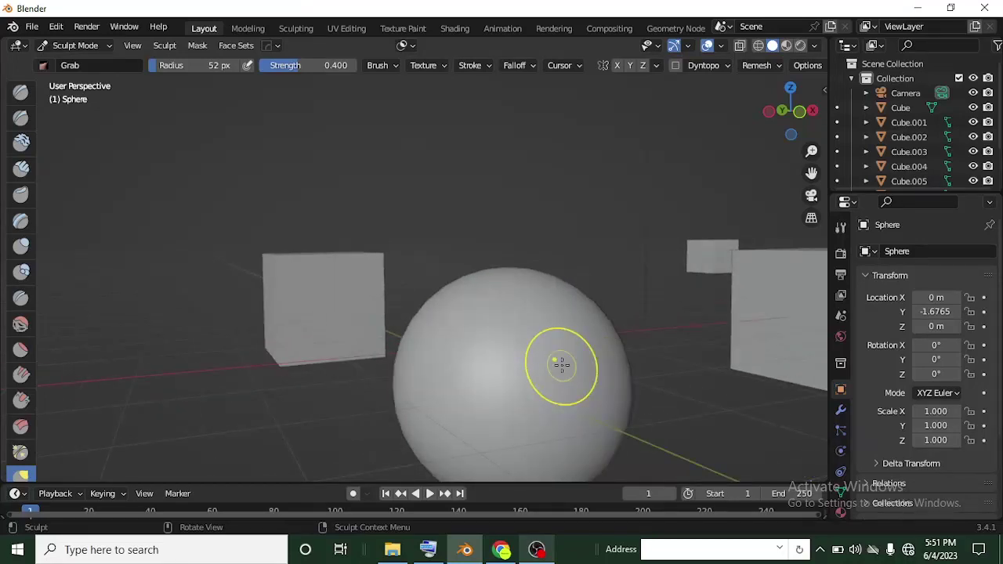
{"action": "key", "text": "shift+a"}
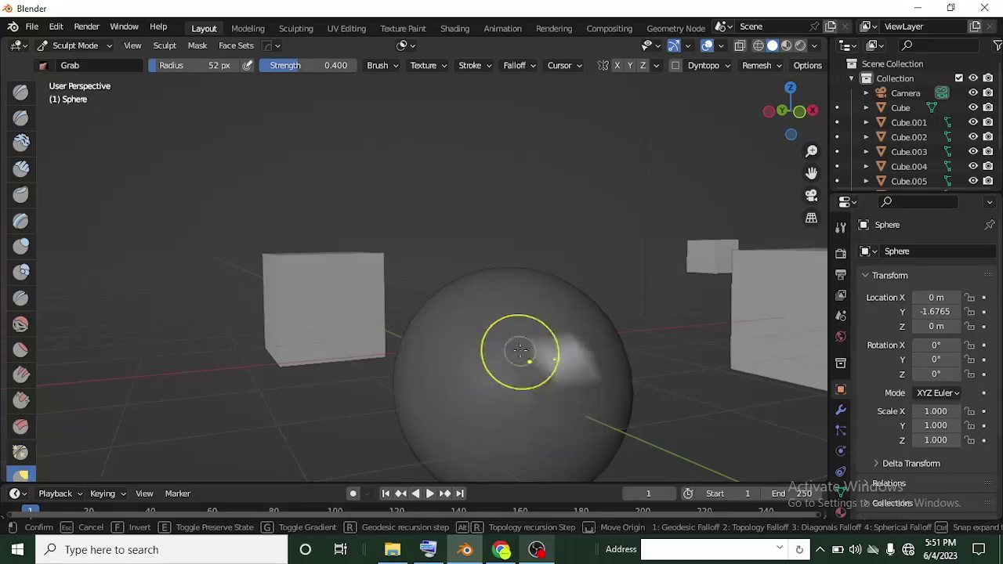
{"action": "left_click", "coordinate": [503, 336]}
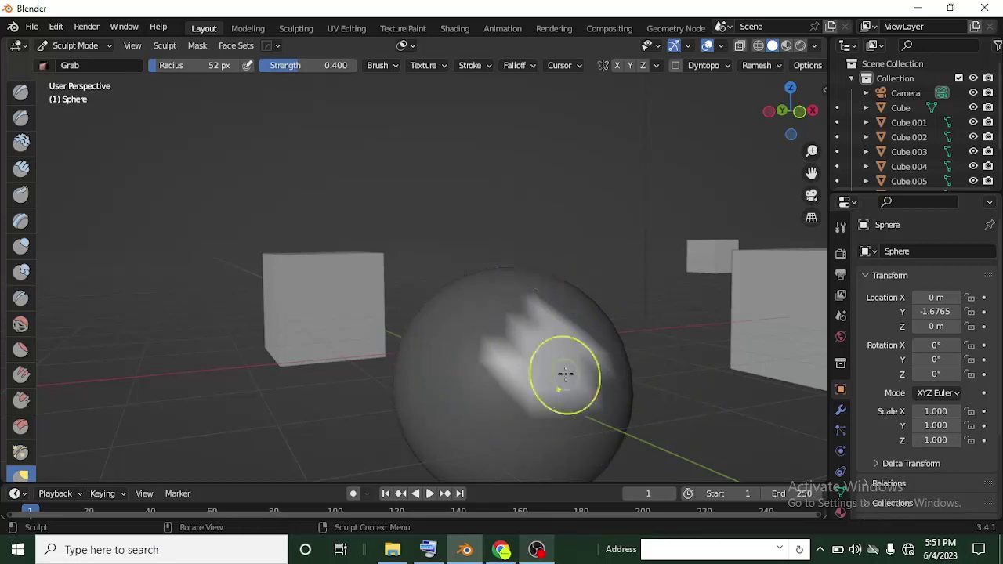
{"action": "scroll", "coordinate": [551, 363], "scroll_direction": "up", "scroll_amount": 1}
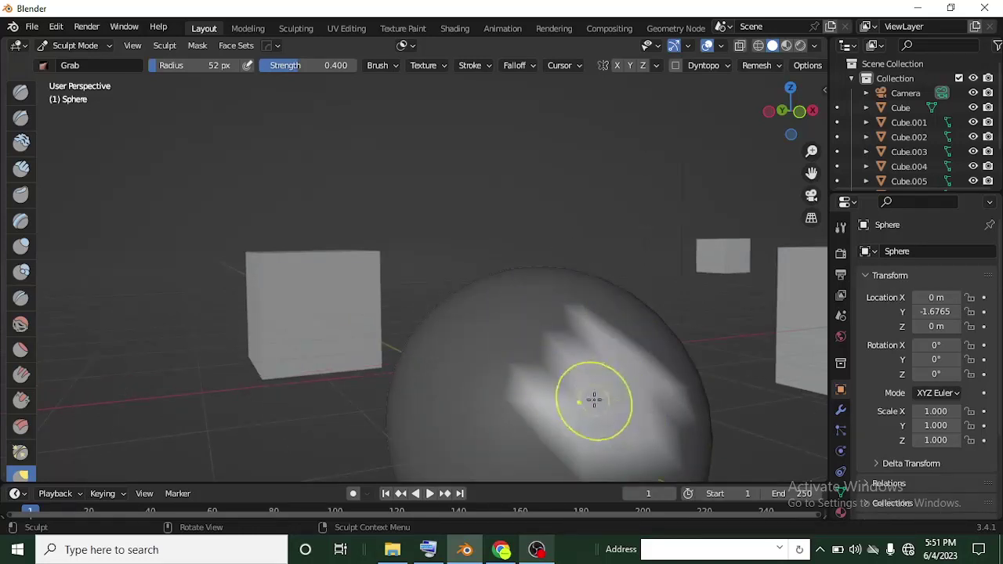
{"action": "key", "text": "Escape"}
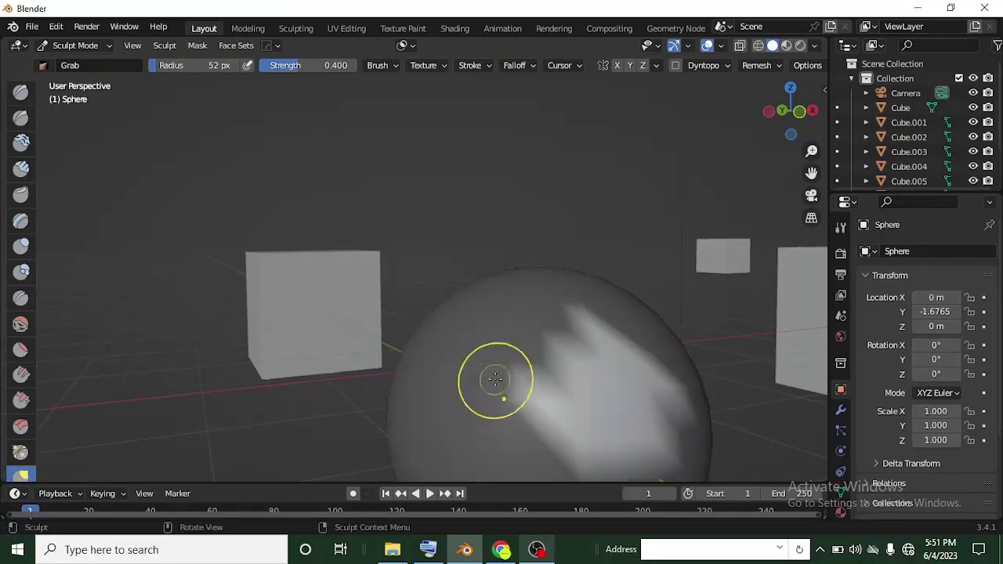
{"action": "scroll", "coordinate": [446, 368], "scroll_direction": "down", "scroll_amount": 2}
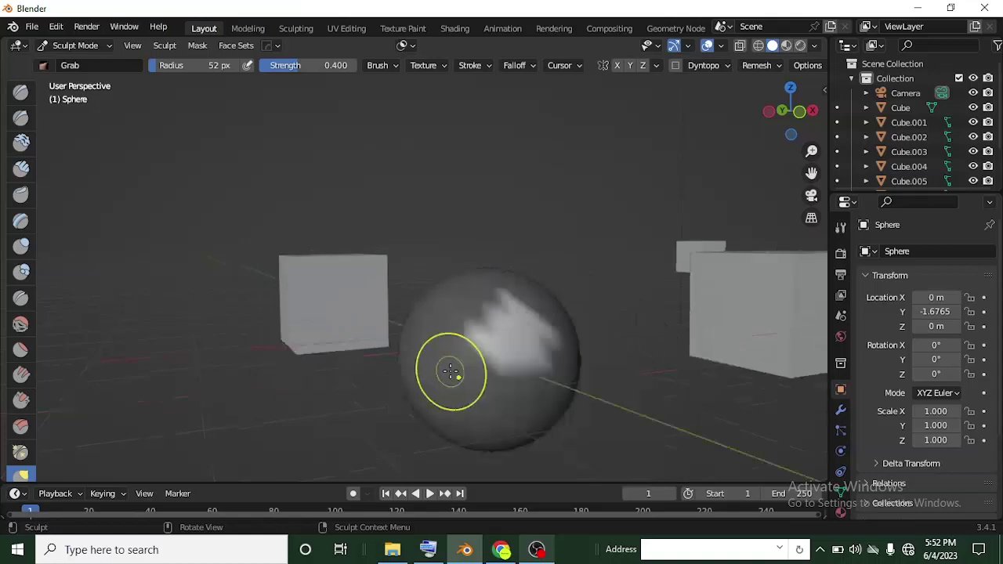
{"action": "scroll", "coordinate": [540, 327], "scroll_direction": "up", "scroll_amount": 1}
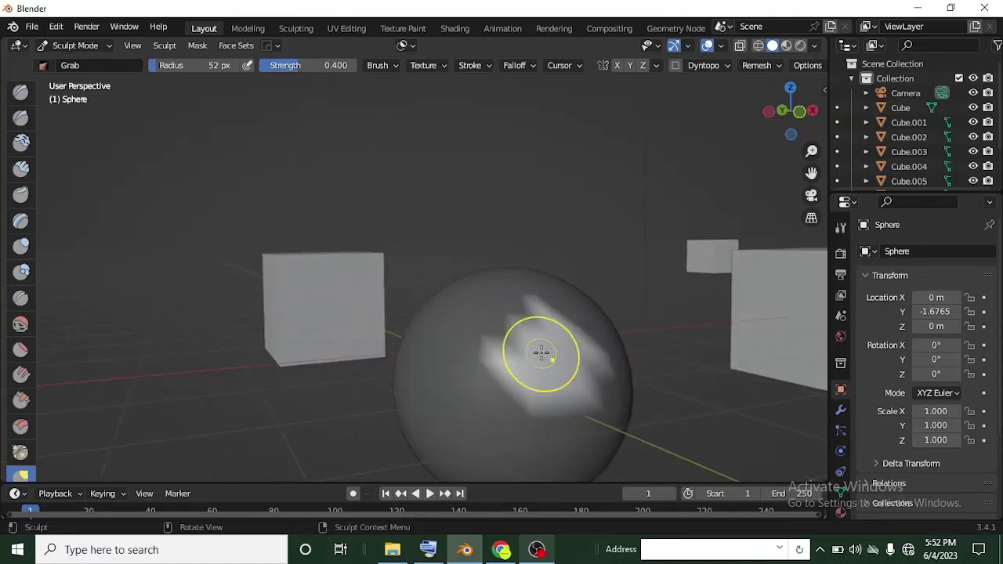
{"action": "key", "text": "shift"}
{"action": "key", "text": "shift+a"}
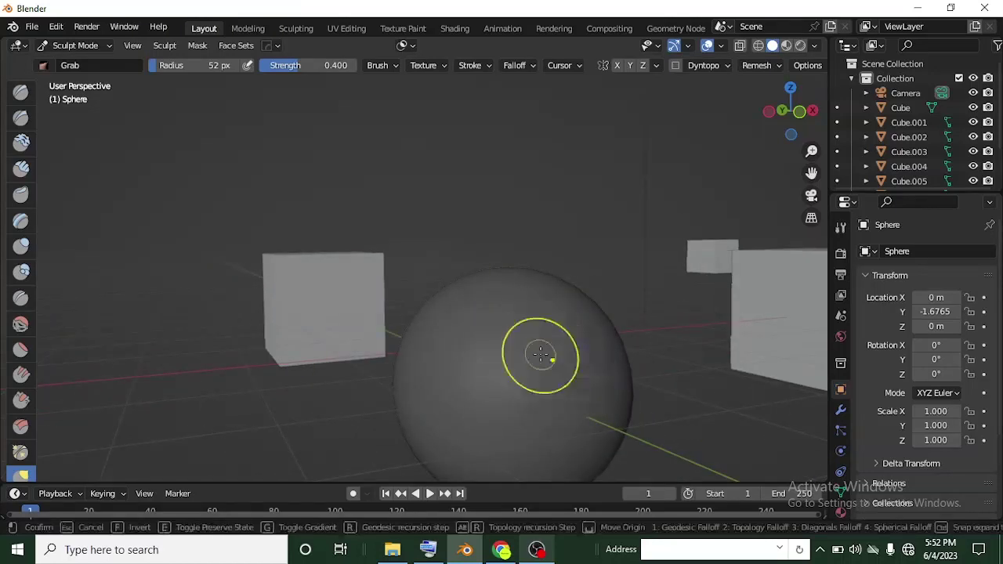
{"action": "key", "text": "f"}
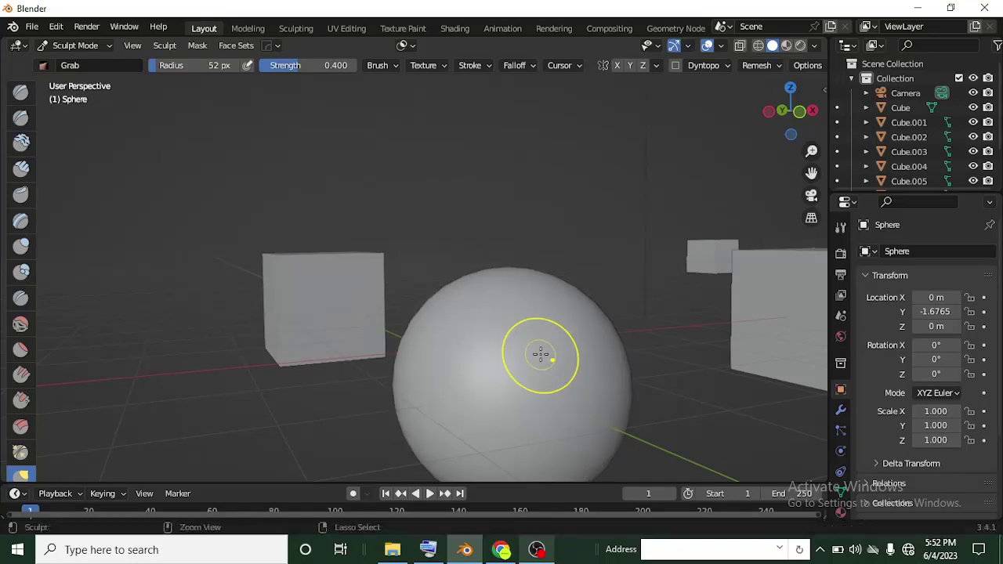